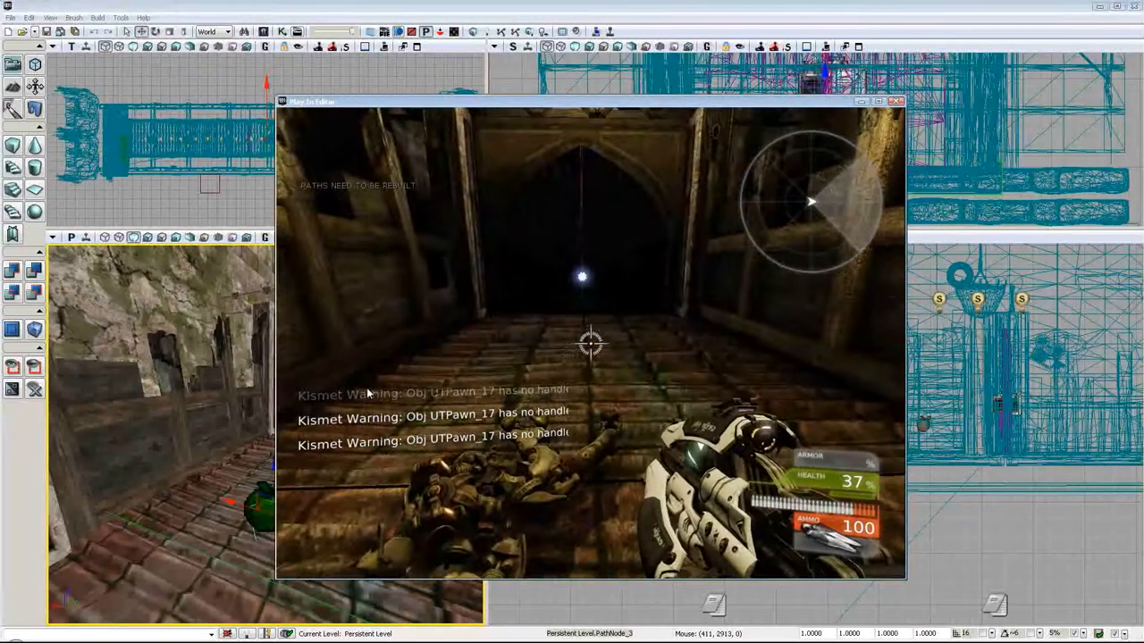
Step: End the play test and open the level's Kismet sequence
key(Escape)
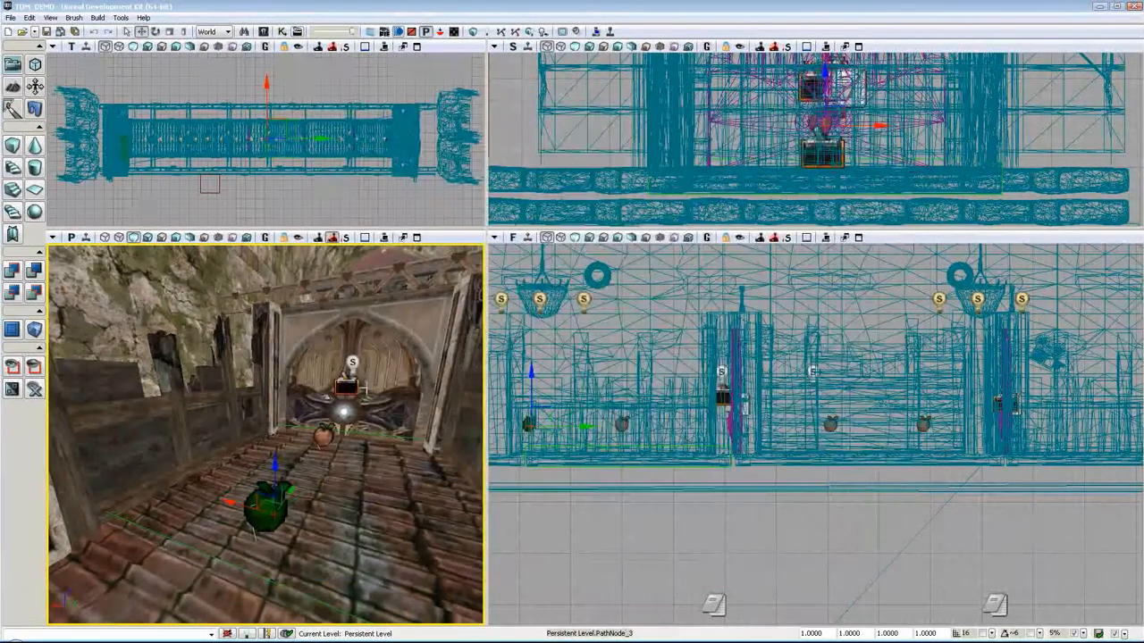
click(280, 31)
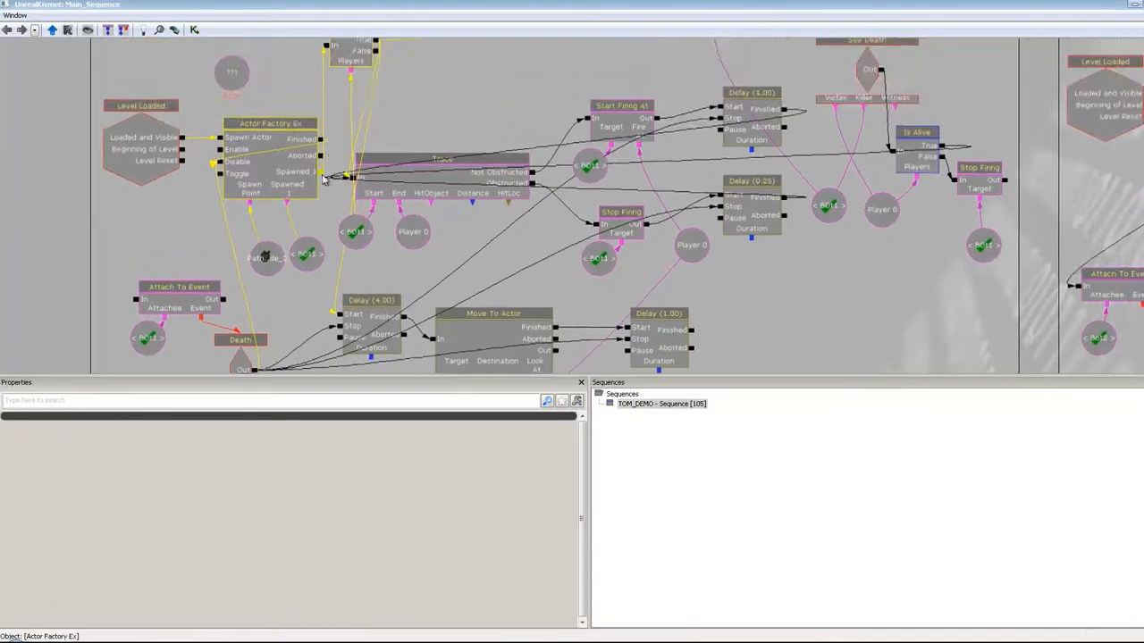
Step: Examine Bot1's Attach To Event and Death nodes, and find the Death event among the new Pawn event options
click(143, 295)
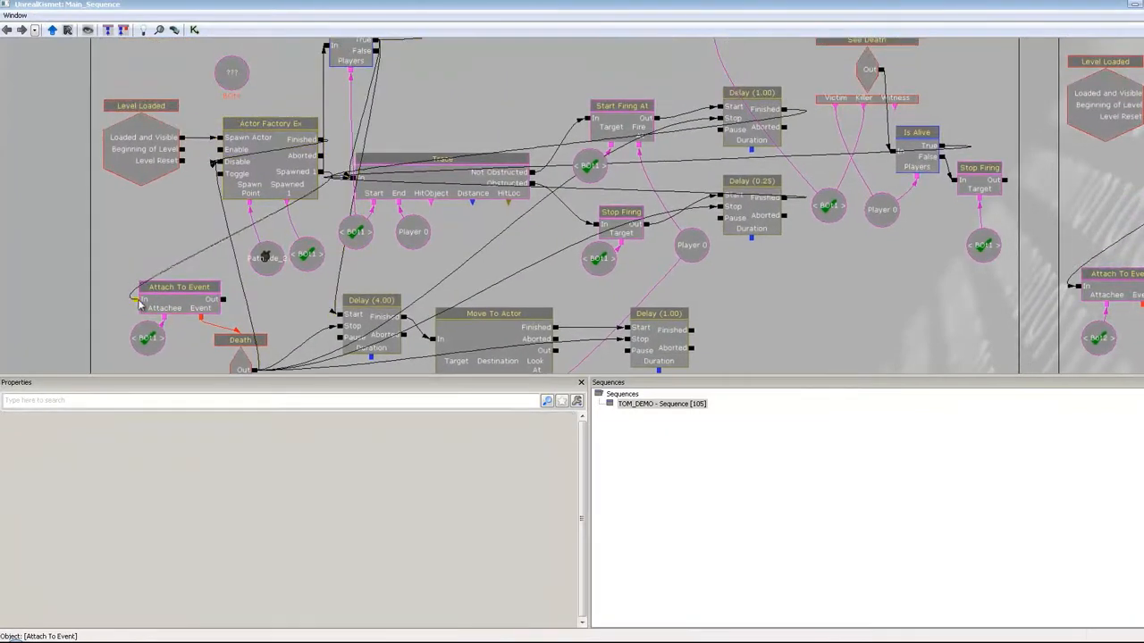
scroll(625, 95, down, 3)
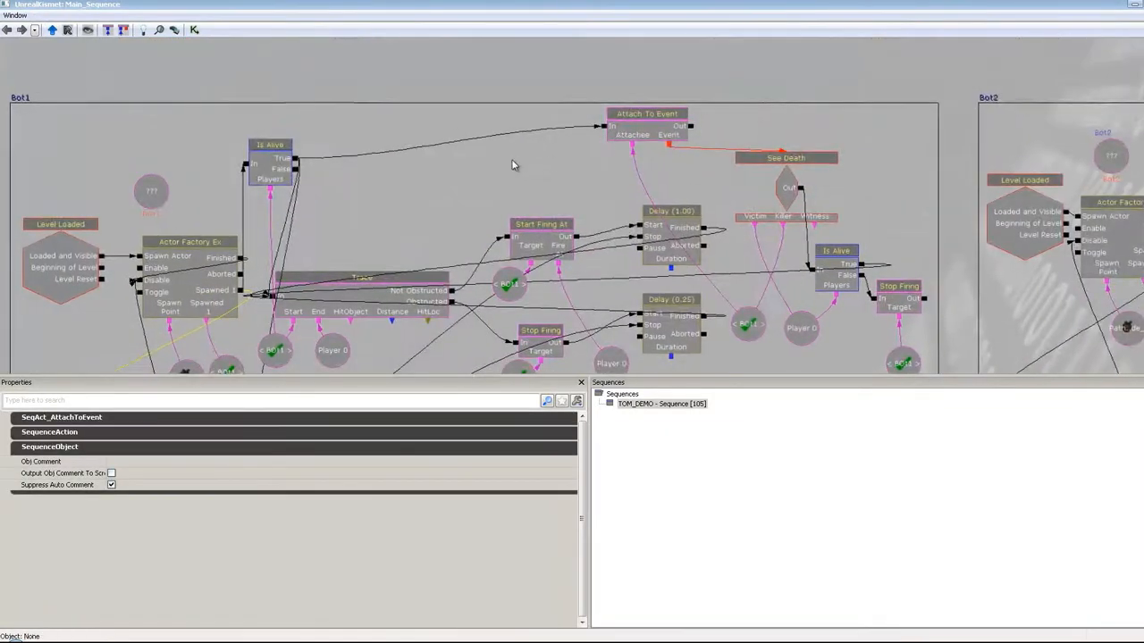
scroll(515, 166, up, 3)
click(384, 290)
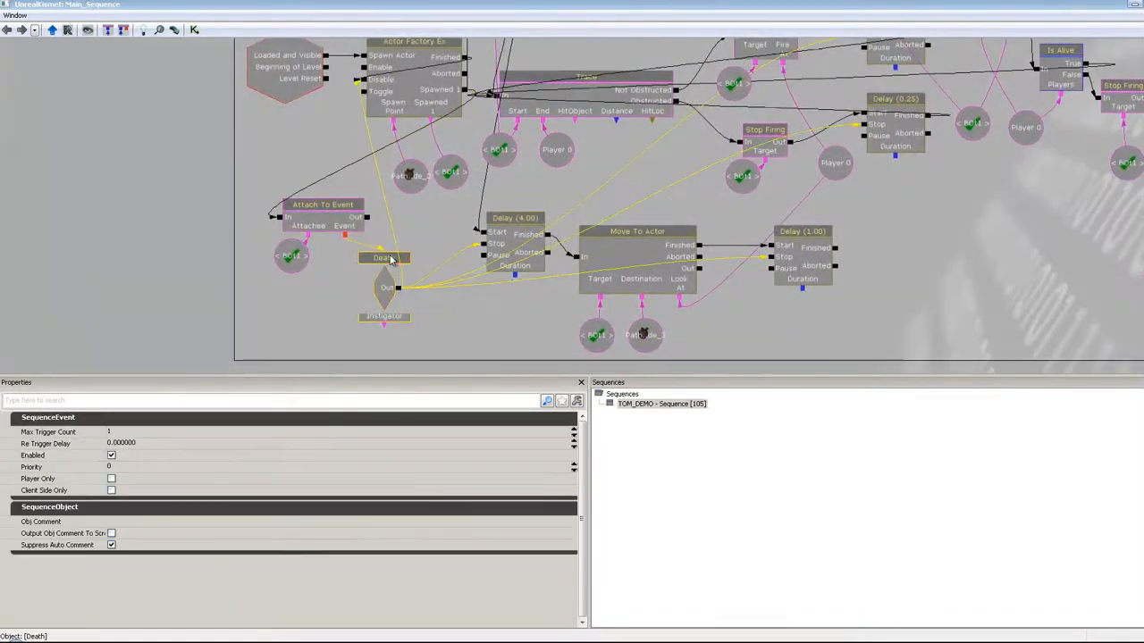
right_click(363, 267)
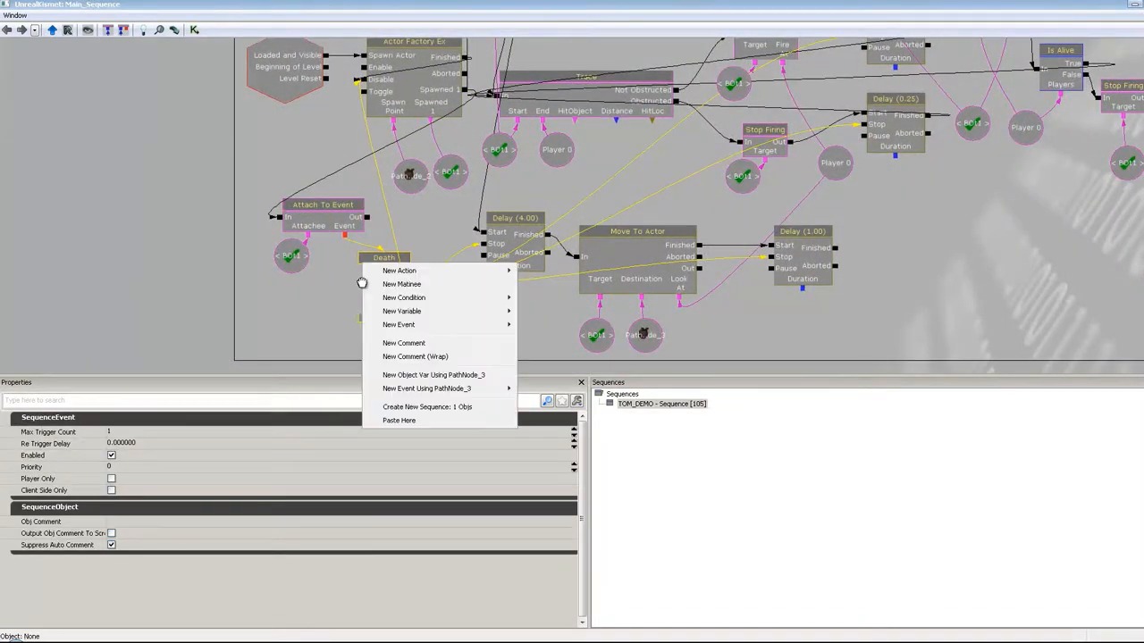
mouse_move(447, 325)
mouse_move(590, 460)
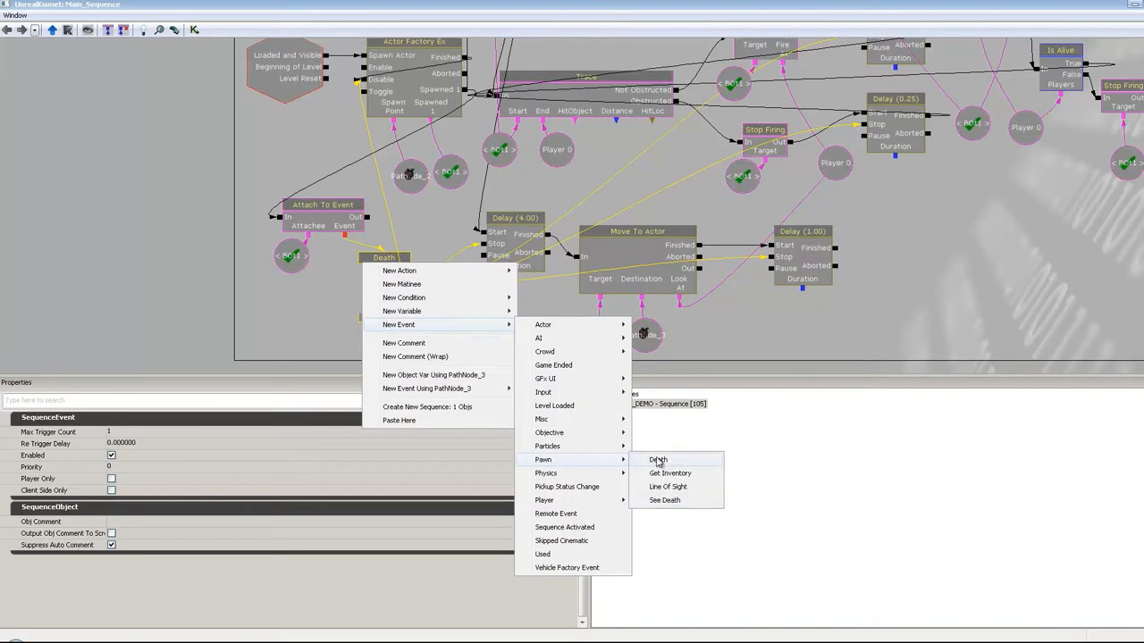
click(658, 460)
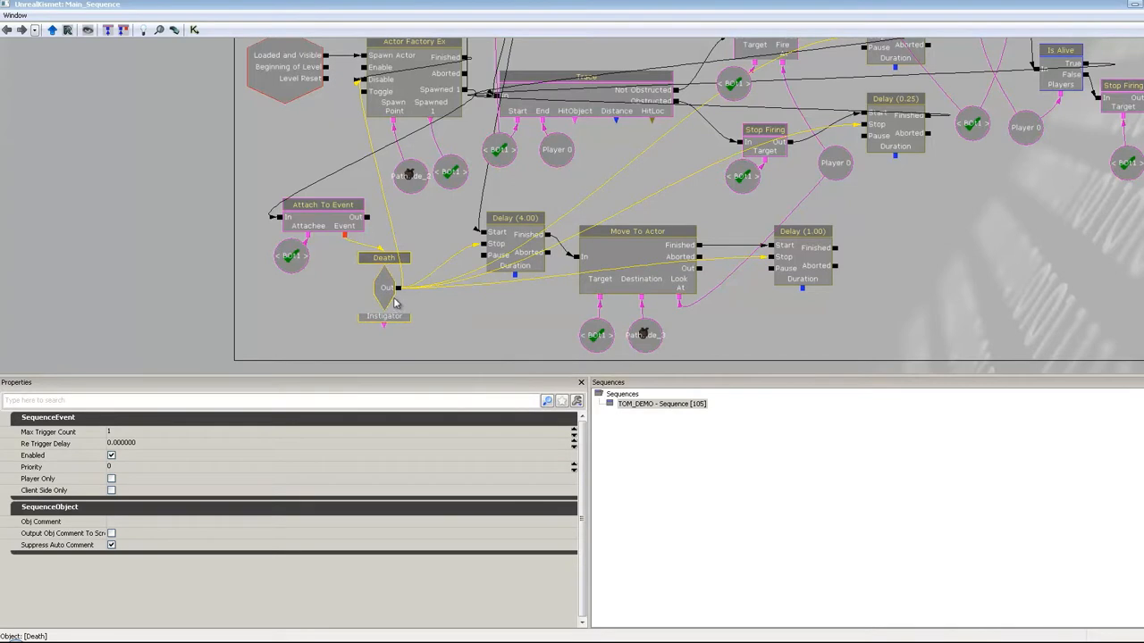
drag(425, 312, 341, 336)
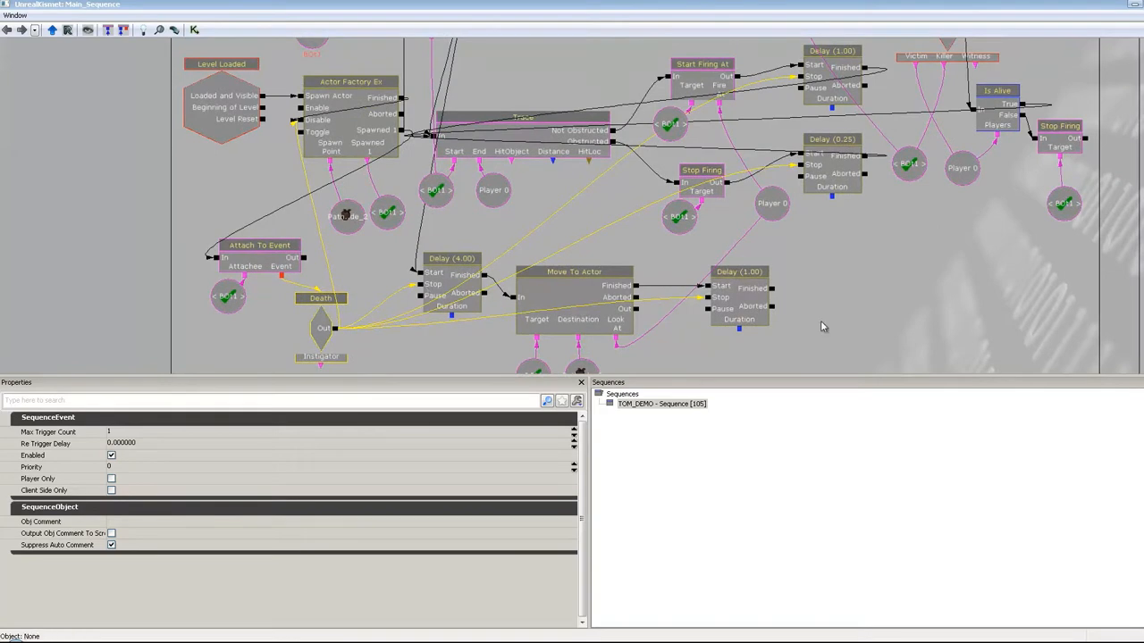
Step: Inspect the properties of Bot1's Actor Factory Ex, the Delay before Move To Actor, and the Delay after Stop Firing
click(350, 85)
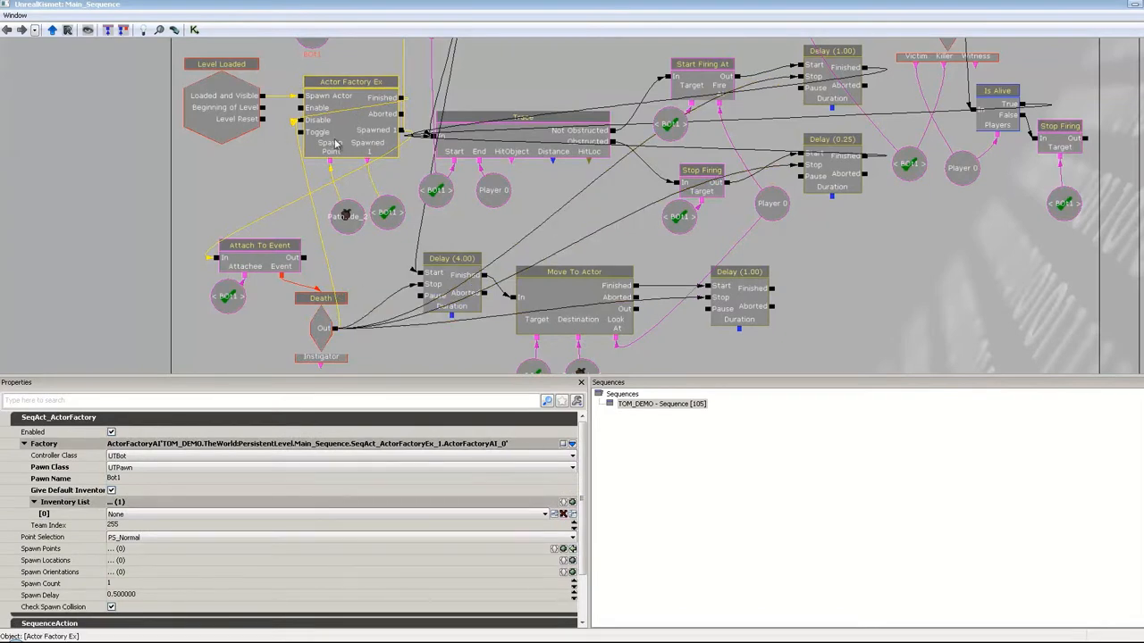
drag(363, 260, 233, 213)
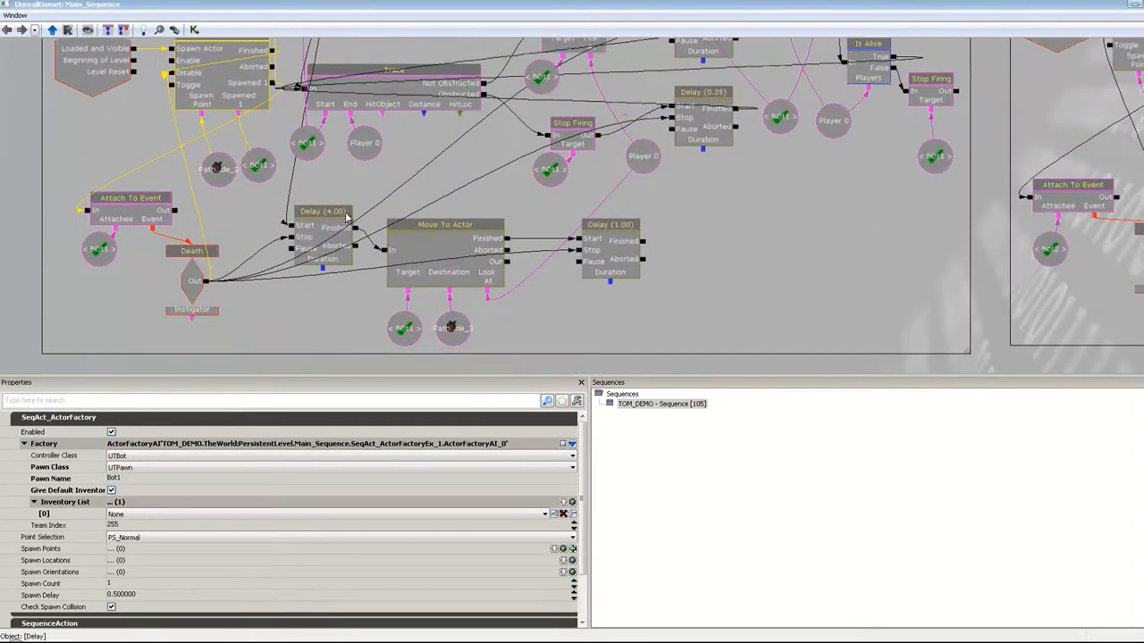
click(323, 211)
drag(651, 202, 647, 218)
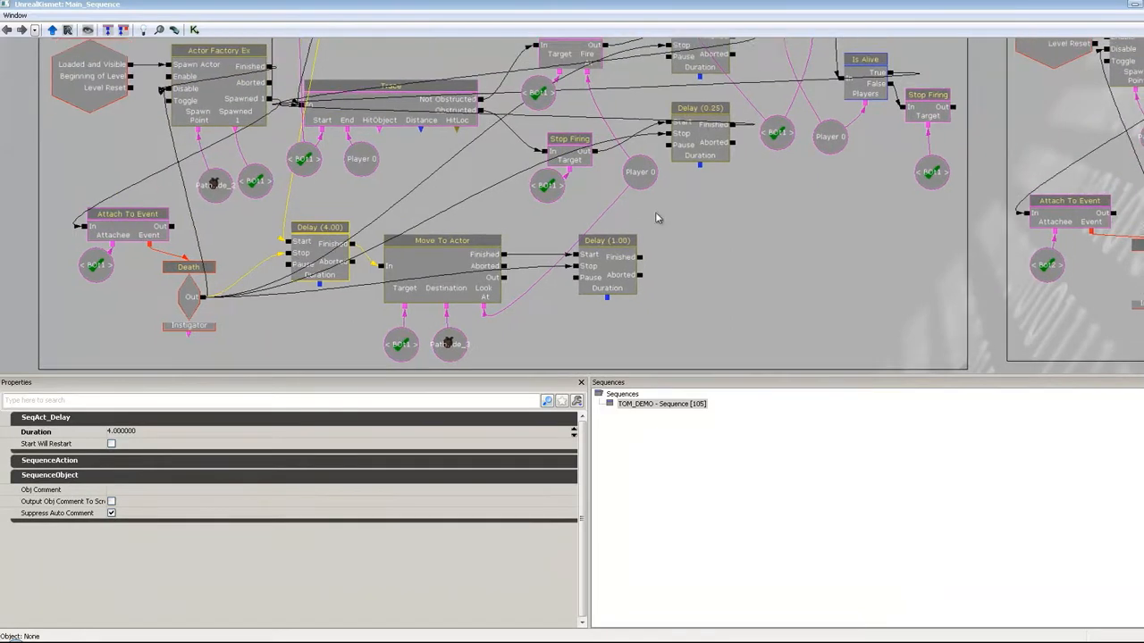
click(702, 134)
Step: Examine the Bot2 sequence, checking its object variable, Bot2 named variables and the path nodes for spawn point and destination
scroll(582, 240, down, 2)
drag(582, 241, 149, 336)
drag(880, 319, 807, 310)
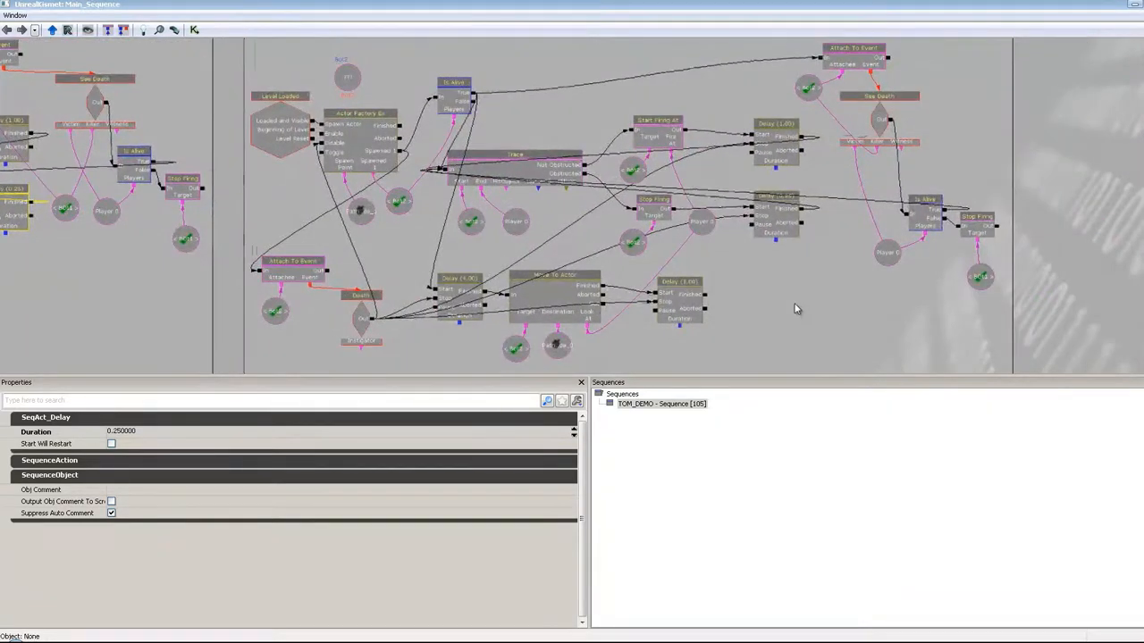
click(350, 79)
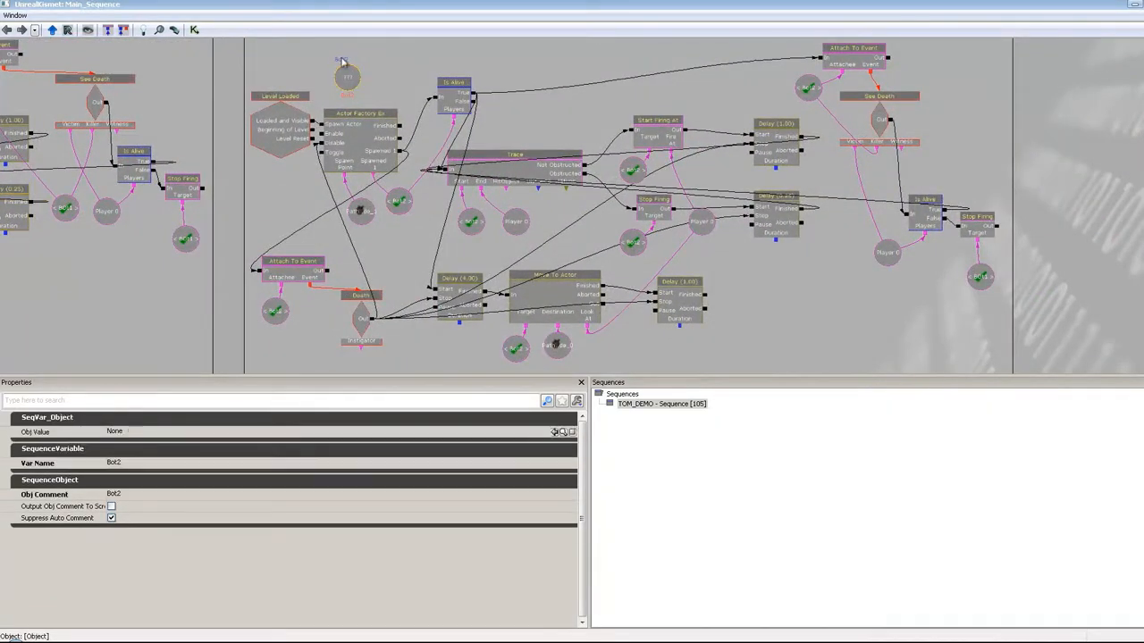
drag(407, 254, 421, 228)
click(414, 174)
click(487, 196)
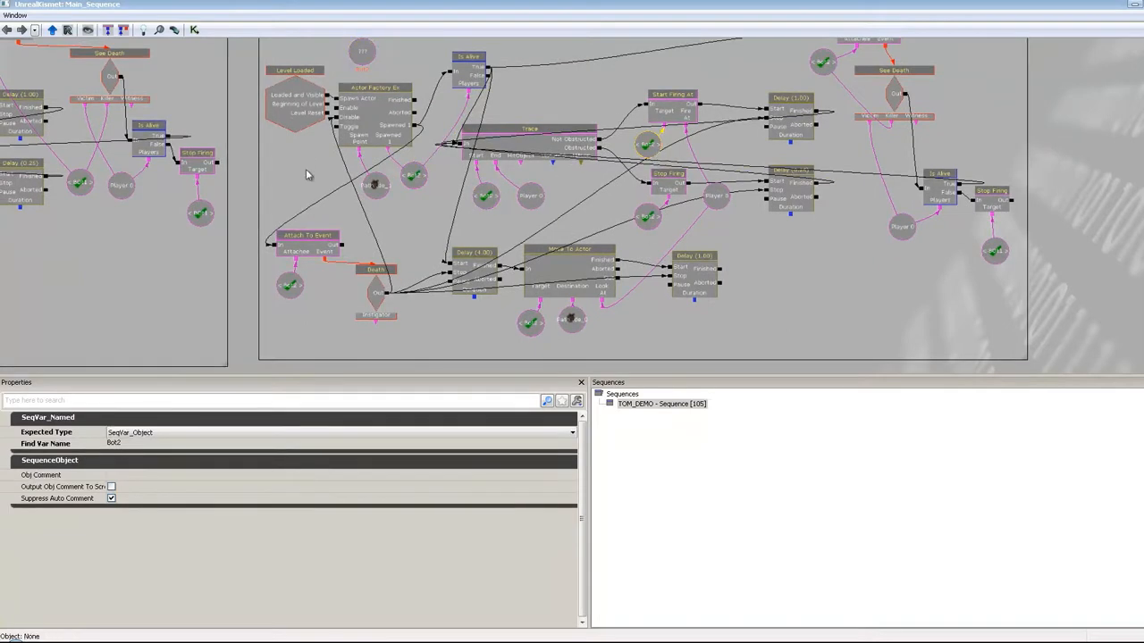
drag(350, 229, 355, 241)
click(377, 206)
click(576, 333)
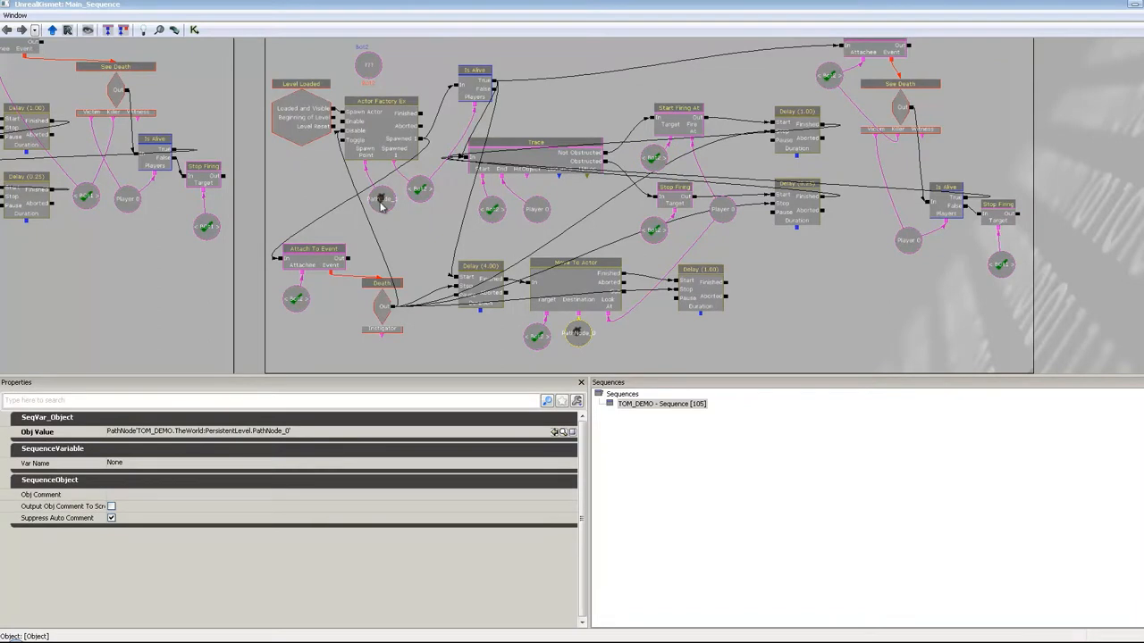
Step: Locate the EndSequence group in the Kismet graph and examine how its nodes are connected
scroll(747, 302, down, 5)
scroll(738, 309, up, 3)
drag(738, 309, 521, 371)
scroll(536, 352, up, 1)
drag(561, 339, 465, 346)
scroll(460, 342, up, 1)
drag(518, 306, 506, 345)
scroll(507, 344, up, 1)
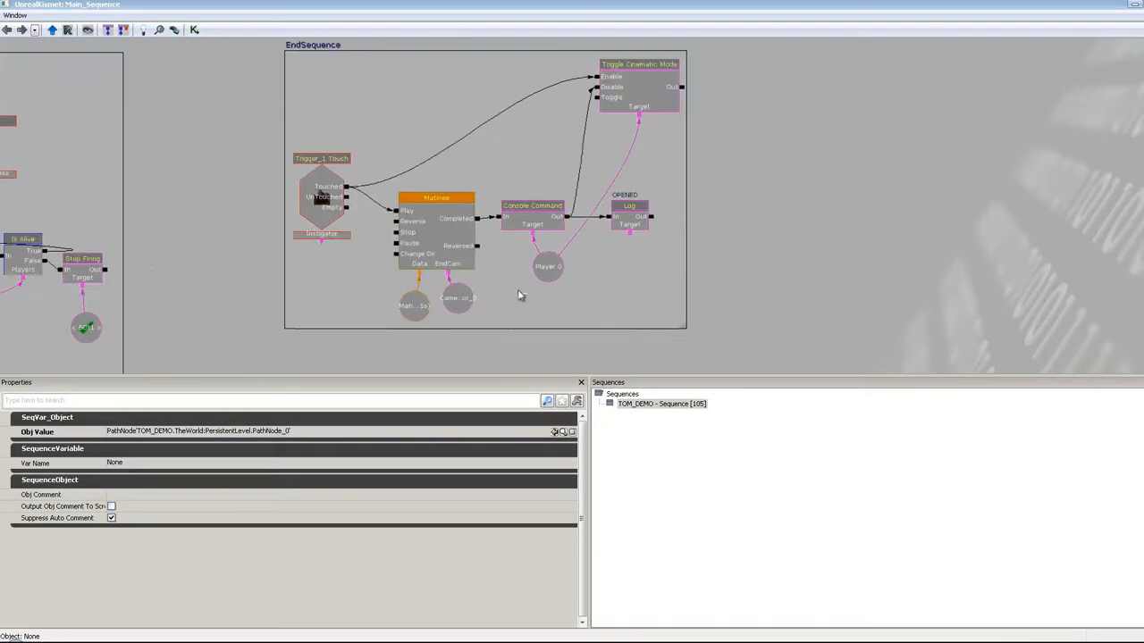
scroll(520, 295, up, 1)
drag(346, 245, 348, 270)
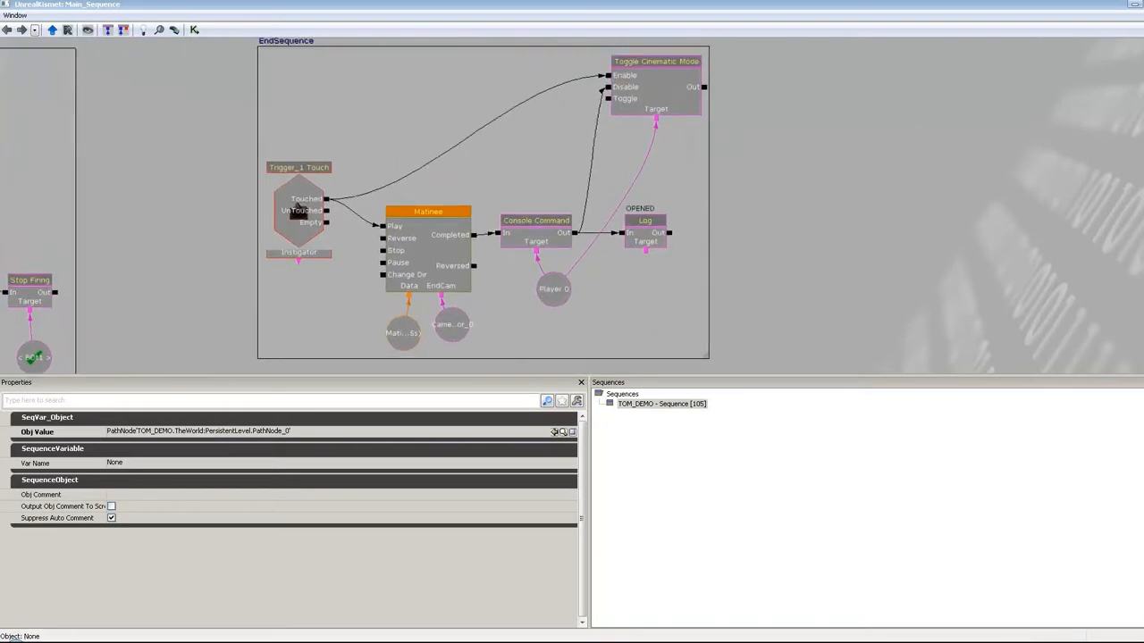
Step: Return to the level editor and select Trigger_1 at the dark end of the corridor in the perspective view
click(1136, 5)
right_drag(385, 348, 467, 285)
right_drag(187, 352, 378, 475)
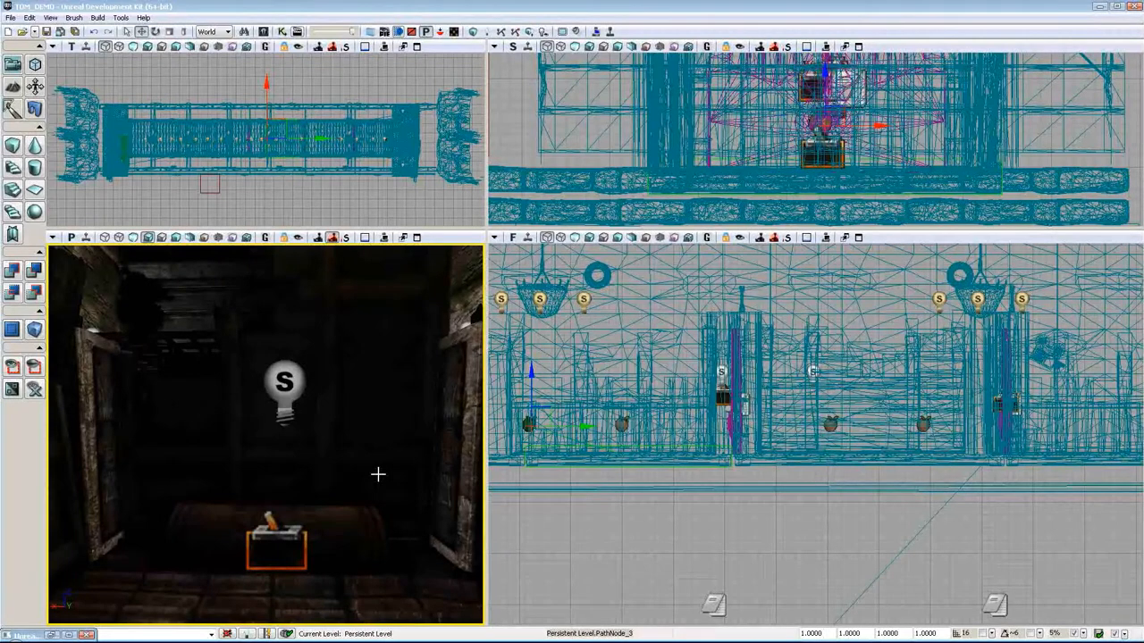
click(284, 533)
mouse_move(335, 459)
right_down()
mouse_move(337, 450)
mouse_move(344, 495)
mouse_move(342, 460)
mouse_move(332, 474)
right_up()
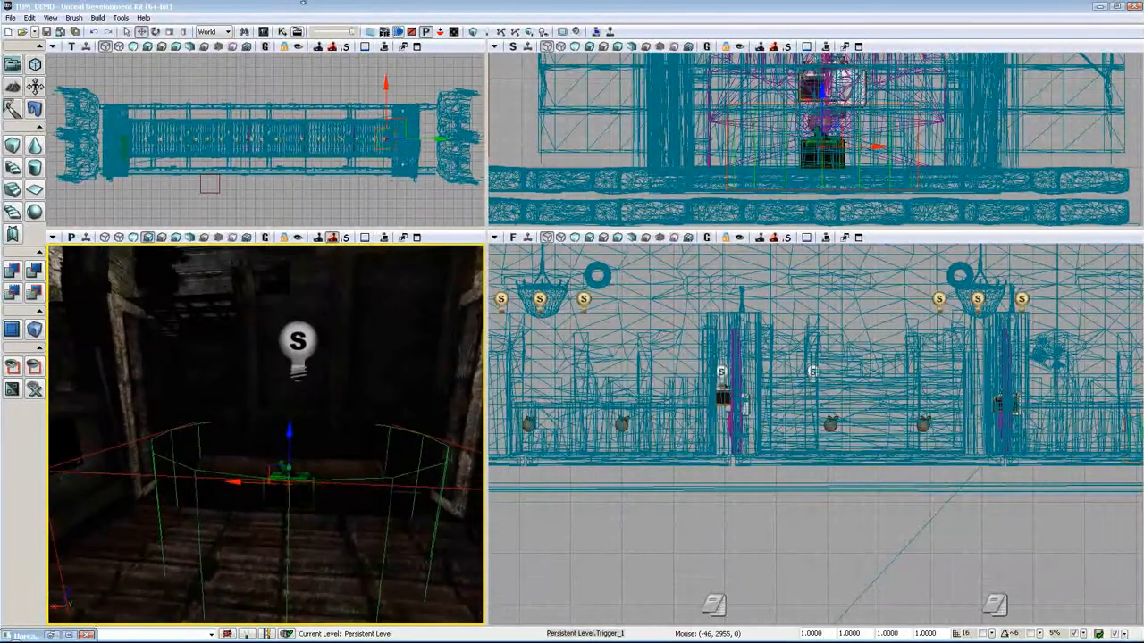
Step: Return to Kismet and inspect the Trigger_1 Touch event, the Matinee and its CameraActor_0 variable in EndSequence
double_click(33, 637)
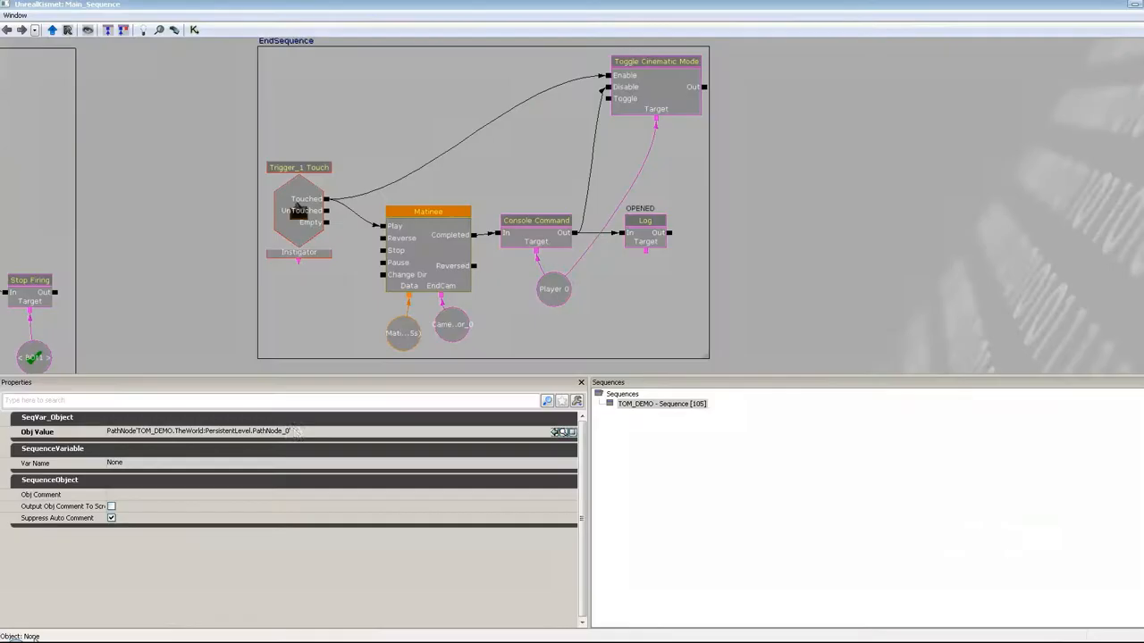
mouse_move(178, 196)
mouse_down()
mouse_move(176, 207)
mouse_move(166, 200)
mouse_up()
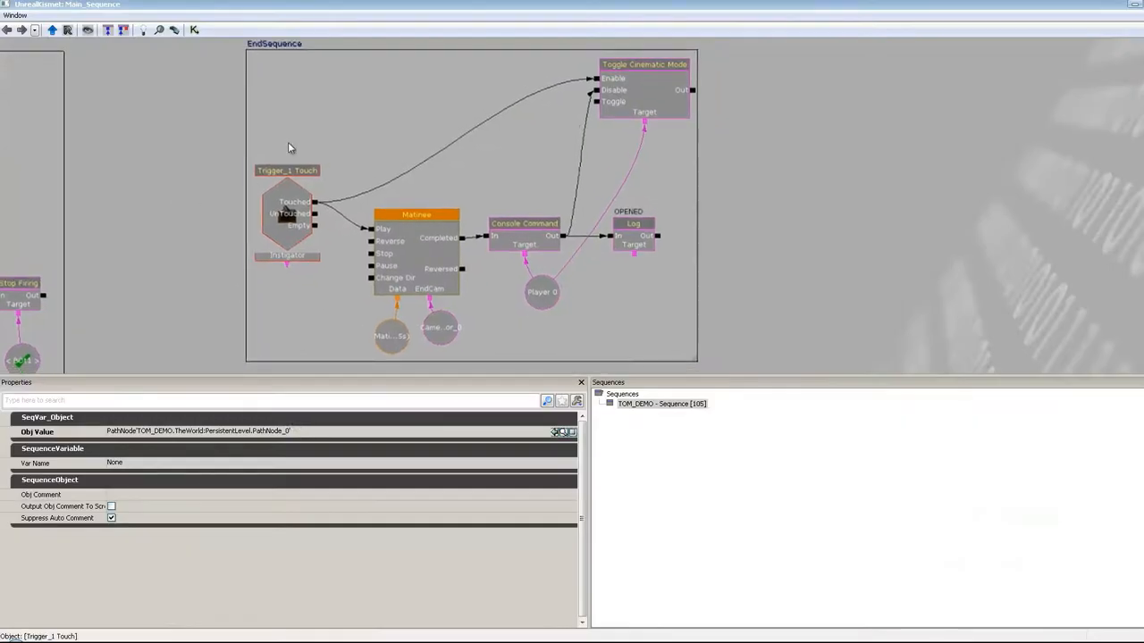
click(304, 215)
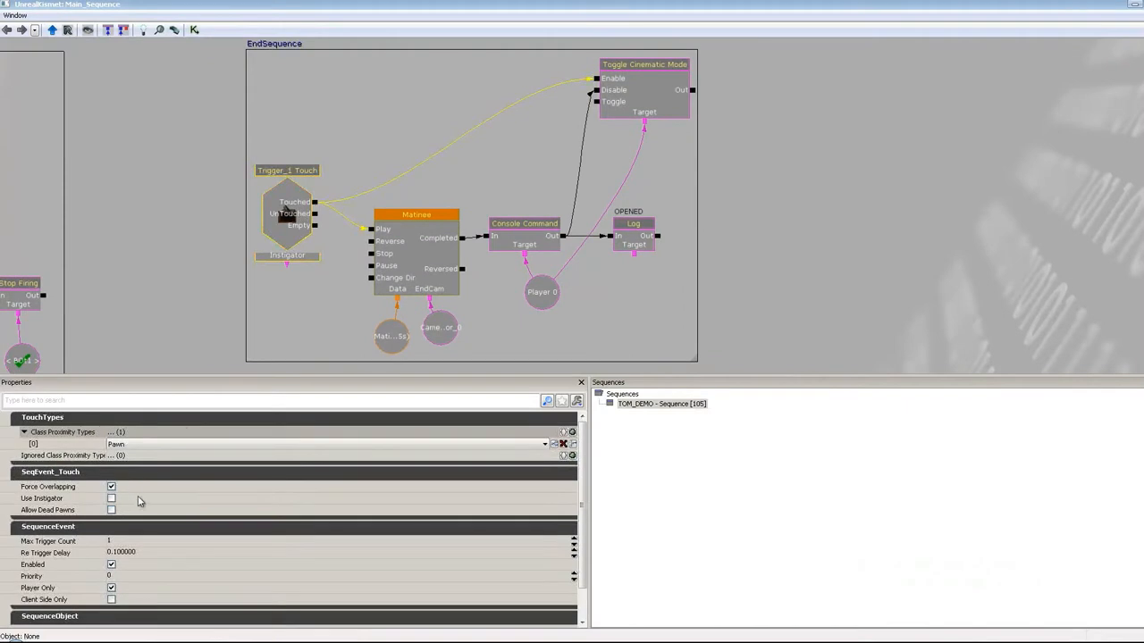
click(112, 541)
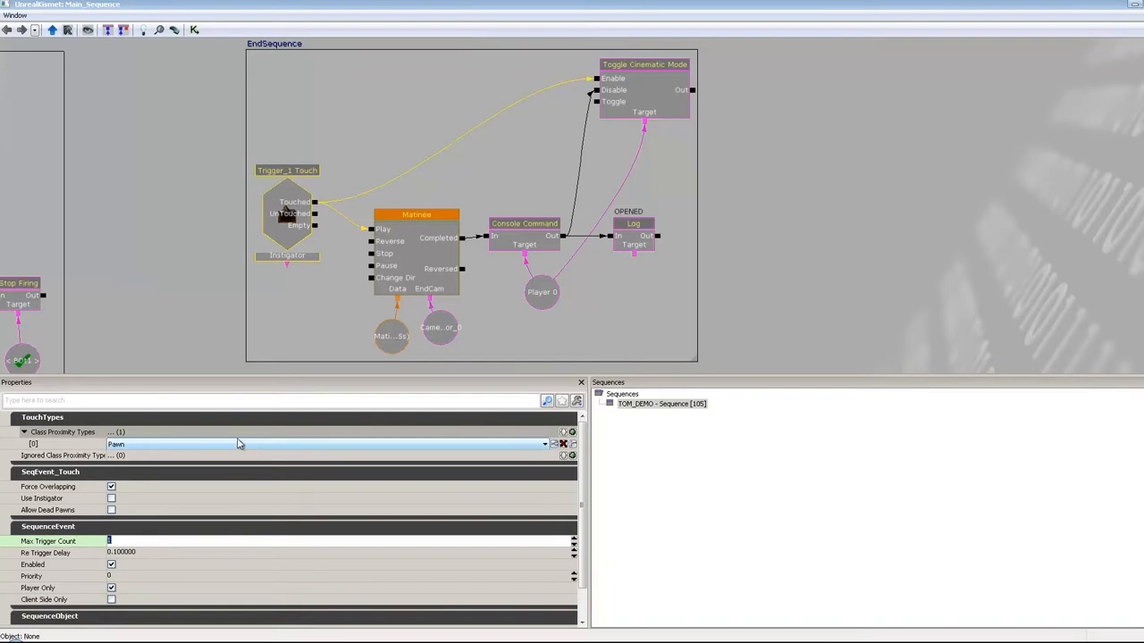
drag(402, 216, 397, 208)
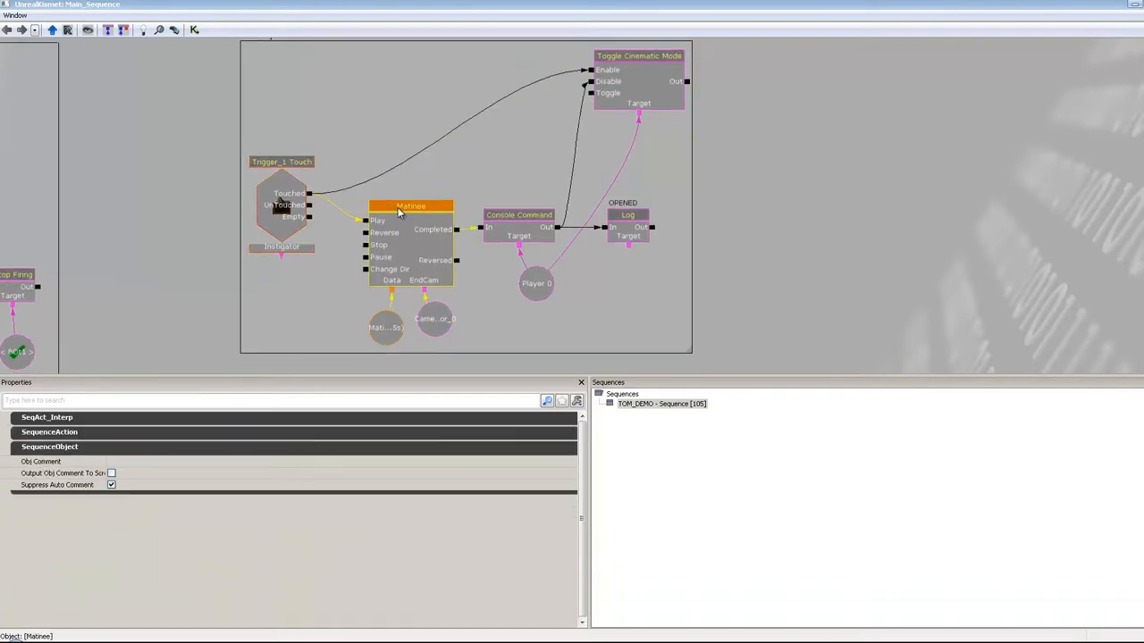
click(434, 320)
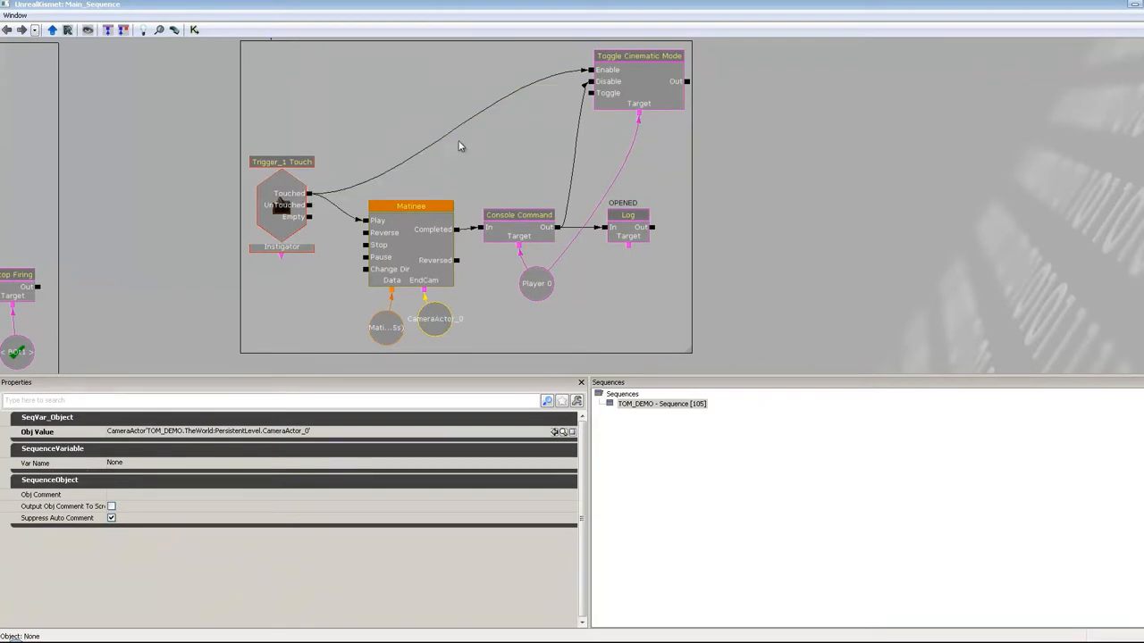
Step: Review the Toggle Cinematic Mode node's settings and find that action among the new Toggle action options
click(632, 69)
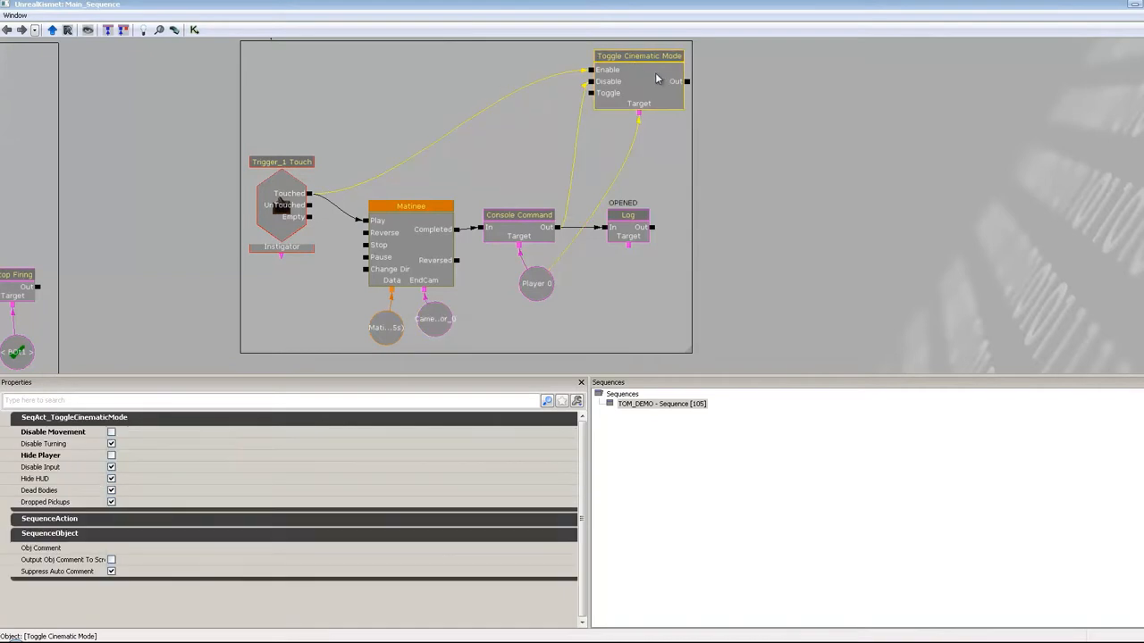
right_click(514, 144)
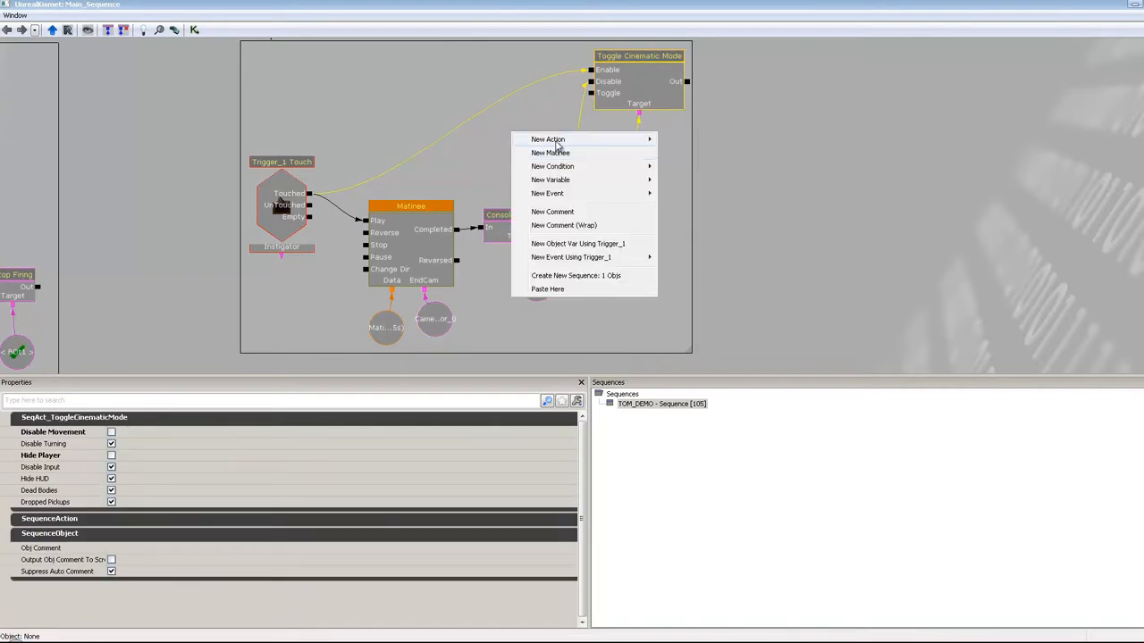
mouse_move(556, 145)
mouse_move(725, 464)
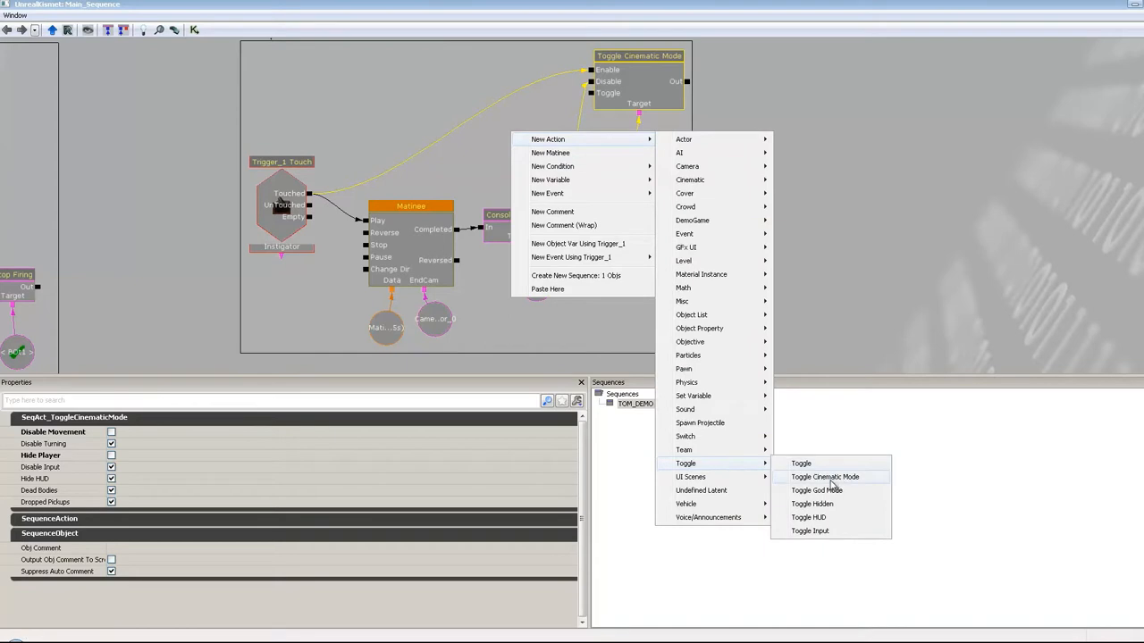
click(297, 194)
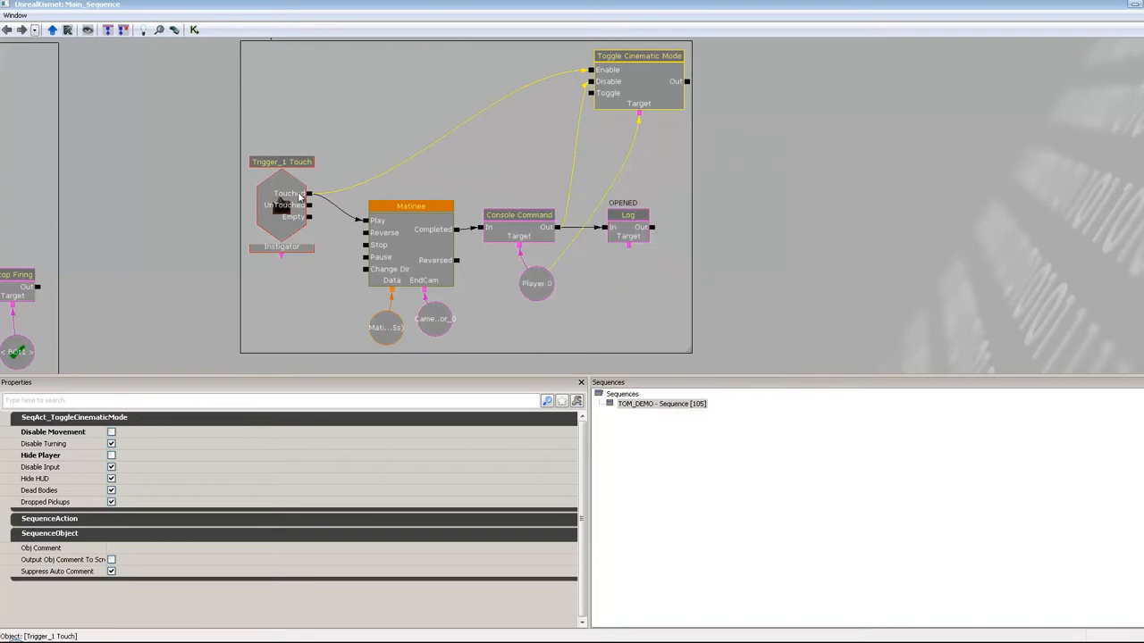
Step: Trace the Trigger_1 Touch event's Touched output to the Toggle Cinematic Mode and Matinee nodes
click(298, 194)
click(637, 72)
click(427, 217)
Step: Change the map opened by EndSequence's Console Command to ExampleMap
click(524, 219)
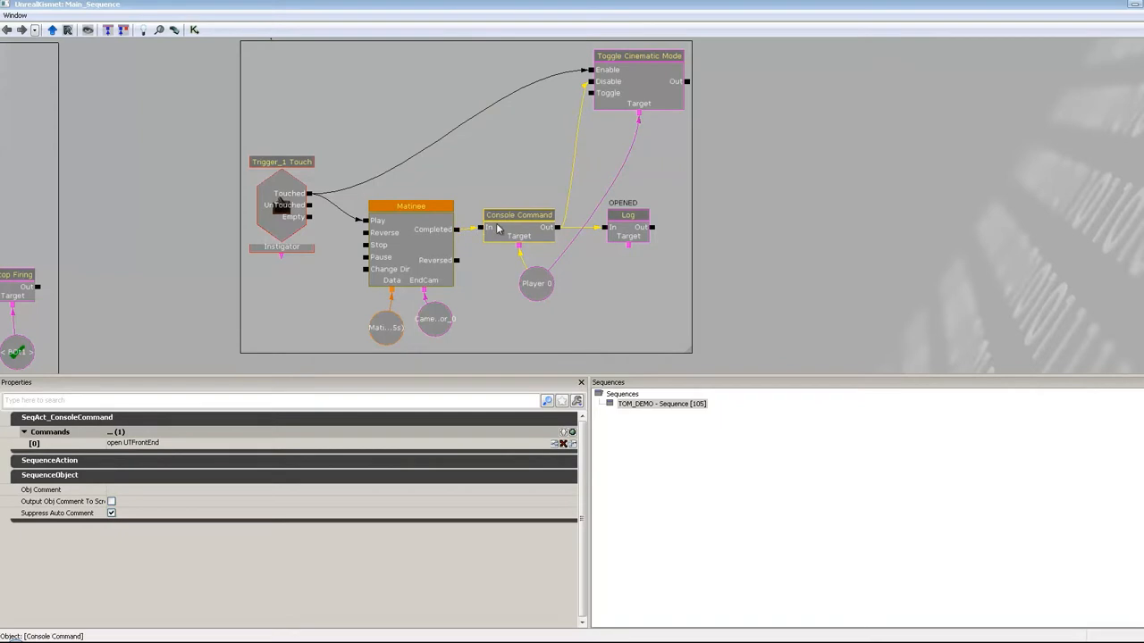
click(133, 444)
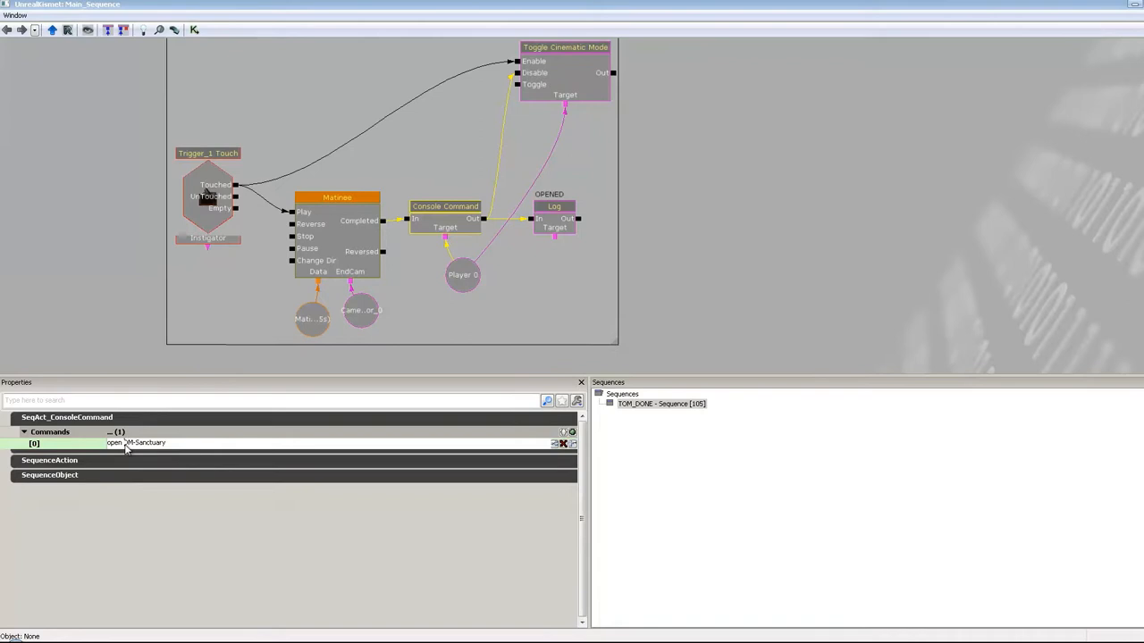
drag(124, 443, 187, 450)
text(ExampleMap)
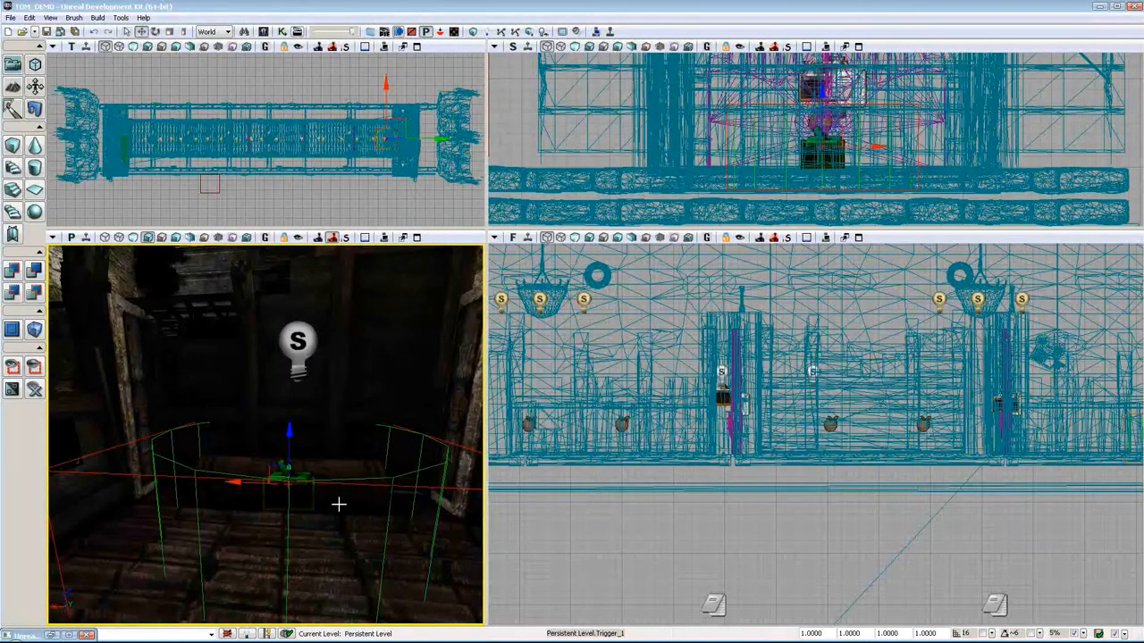
Step: Save the level as a new map named TOM_DONE.udk in the Maps folder
click(11, 18)
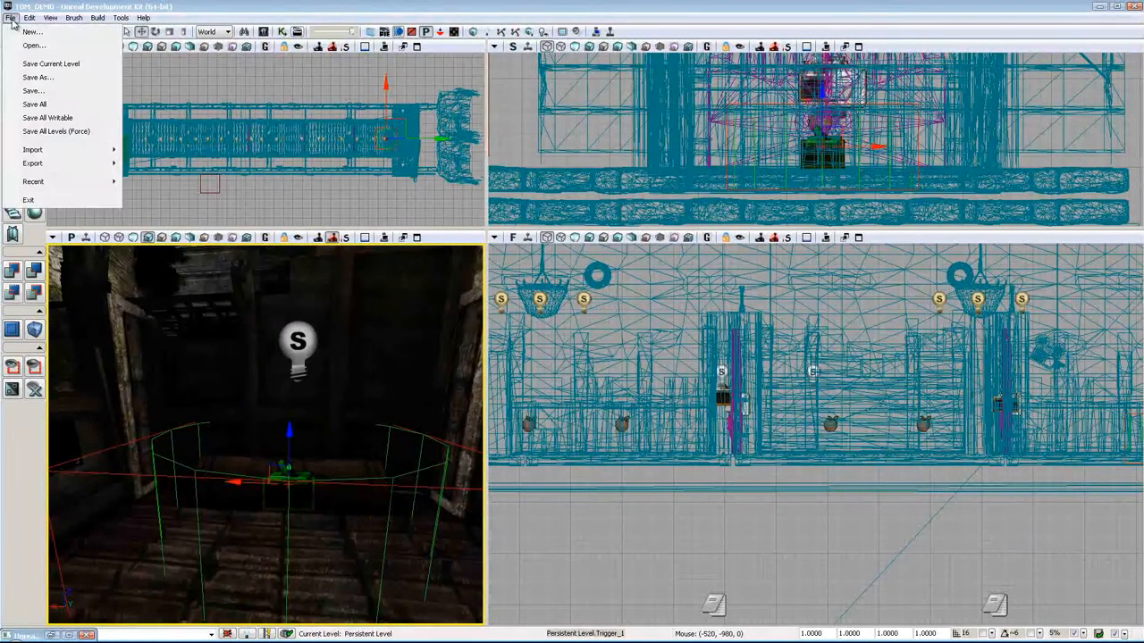
click(57, 81)
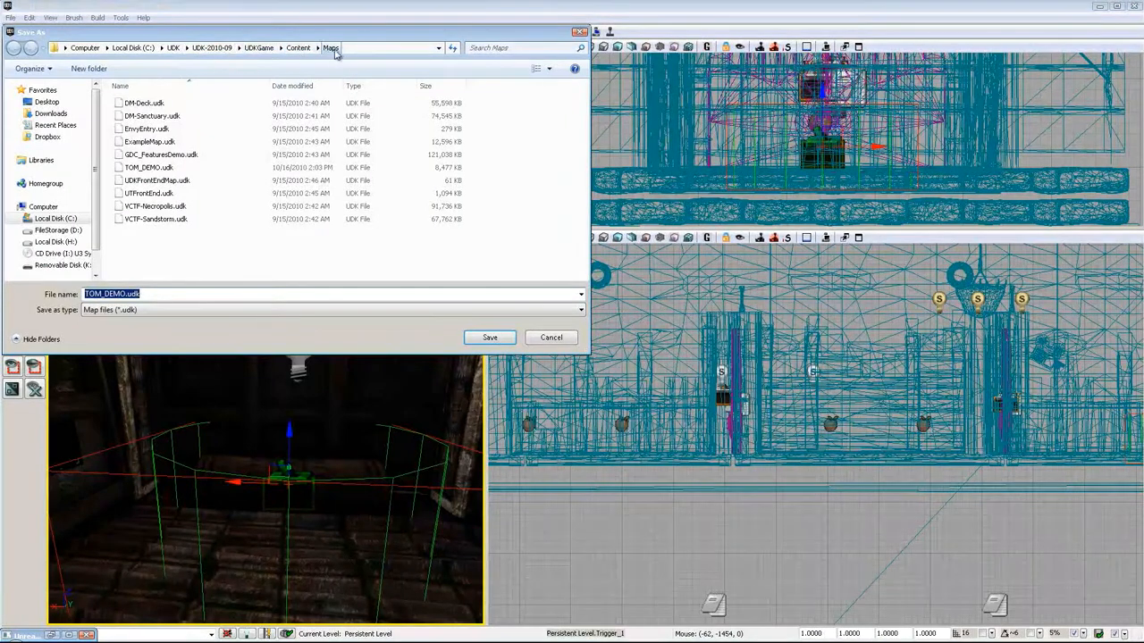
click(124, 293)
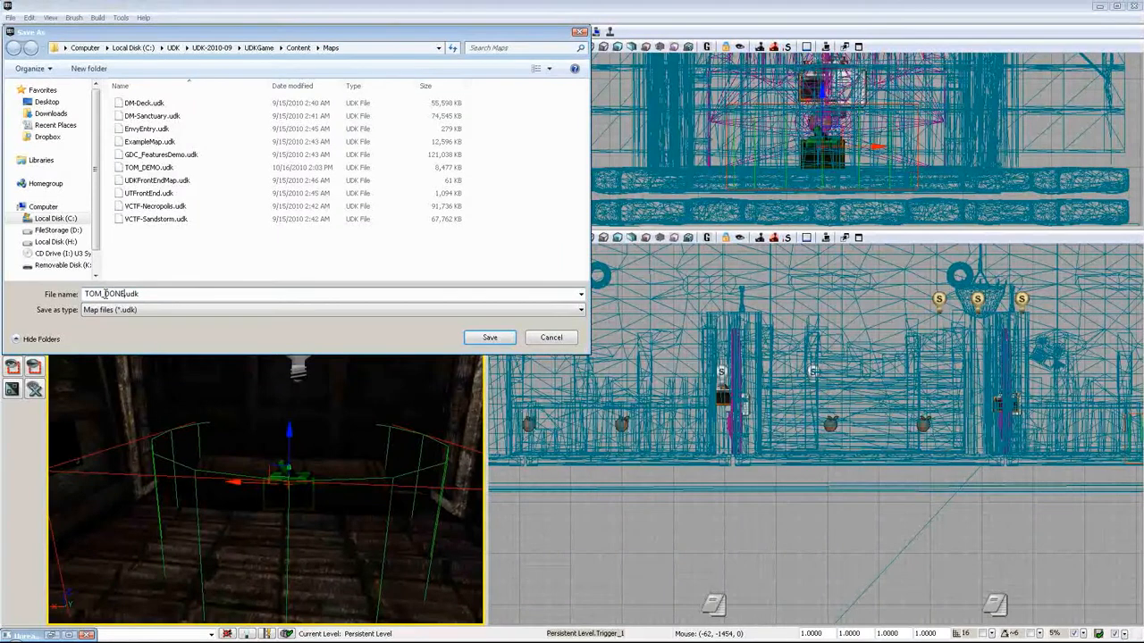
click(497, 336)
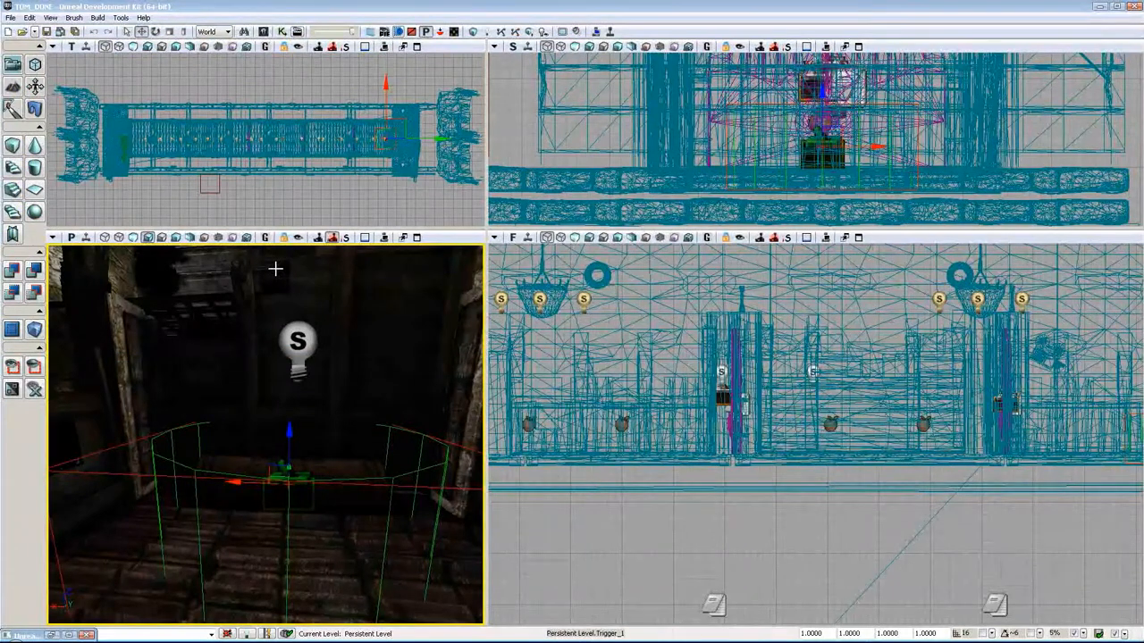
Step: Play the level in the editor, move along the corridor and shoot the first bot
click(608, 32)
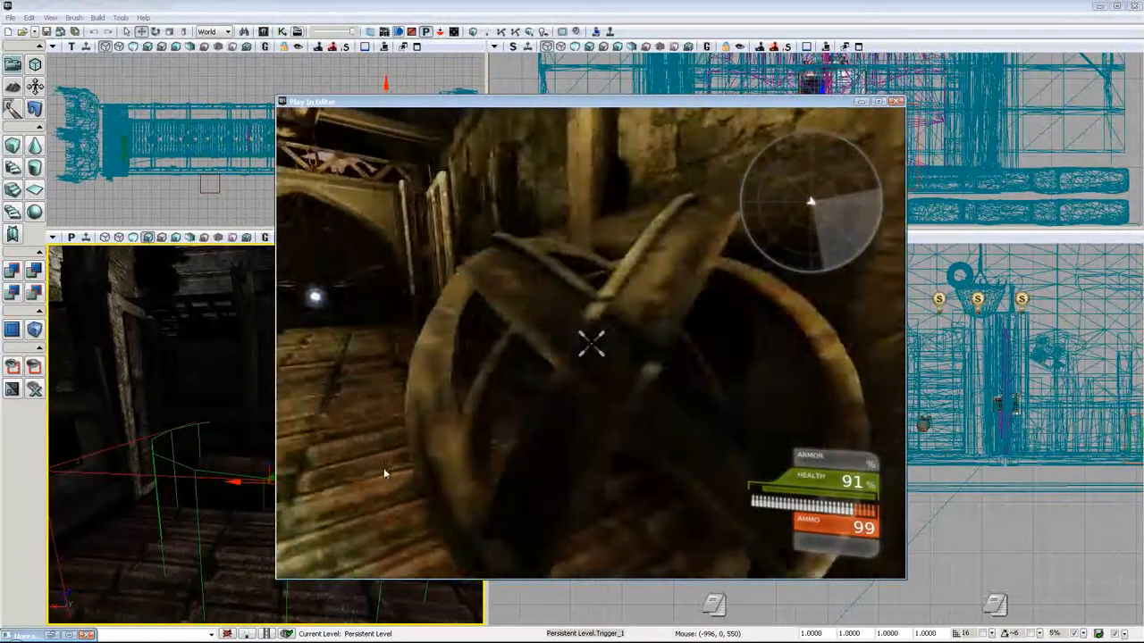
key(w)
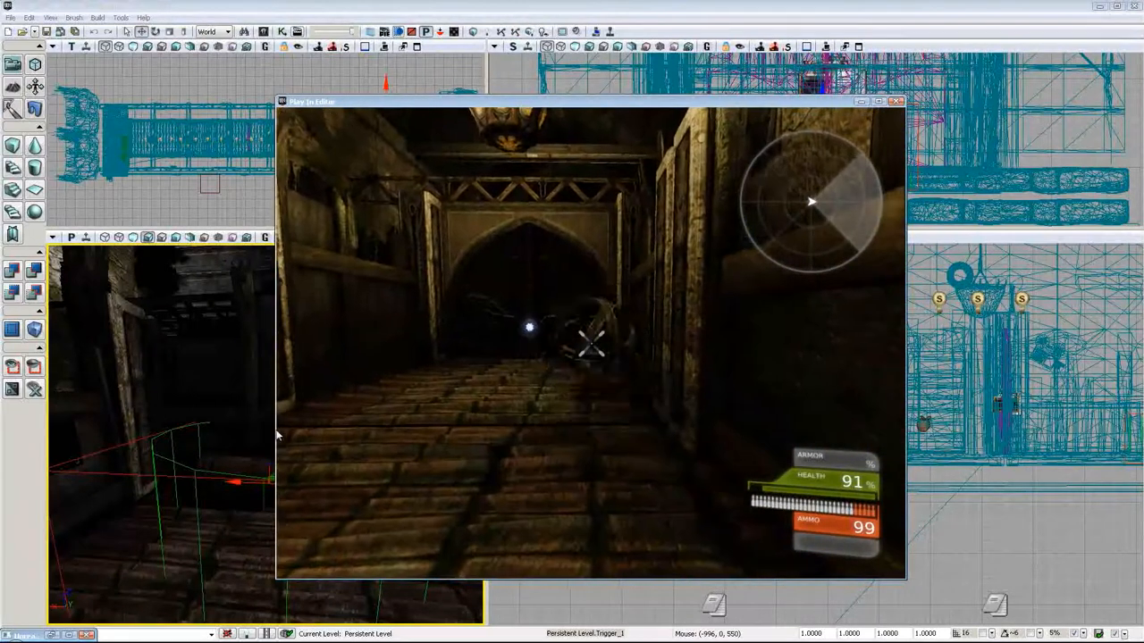
key(w)
click(291, 431)
key(w)
click(291, 431)
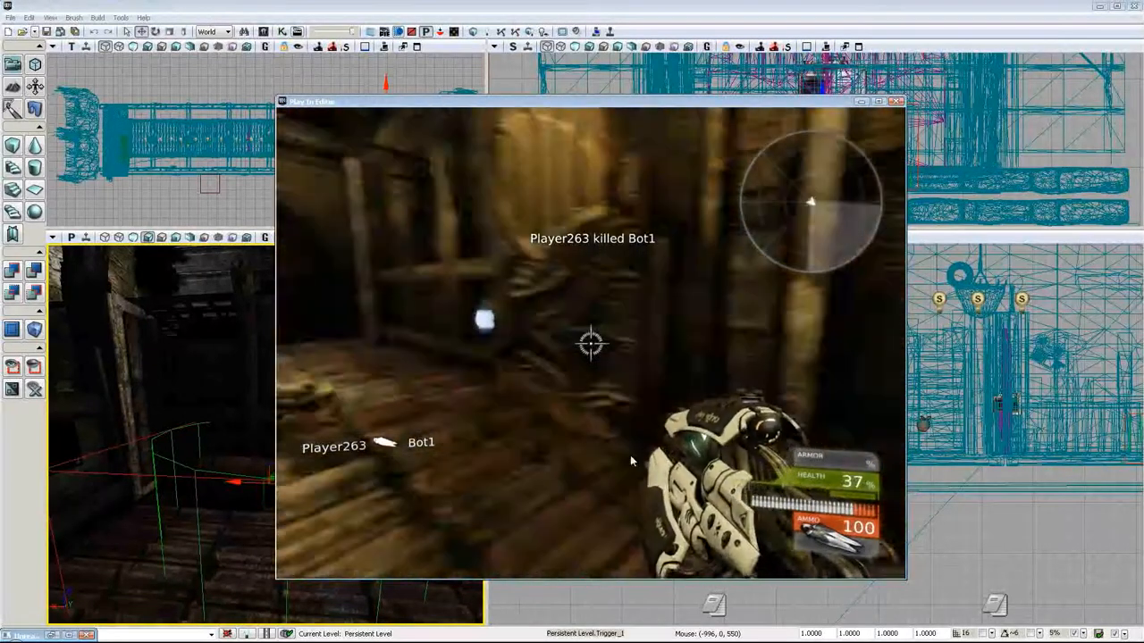
Step: Advance down the corridor in the play session to set off the second bot trigger
key(w)
scroll(900, 376, down, 1)
key(w)
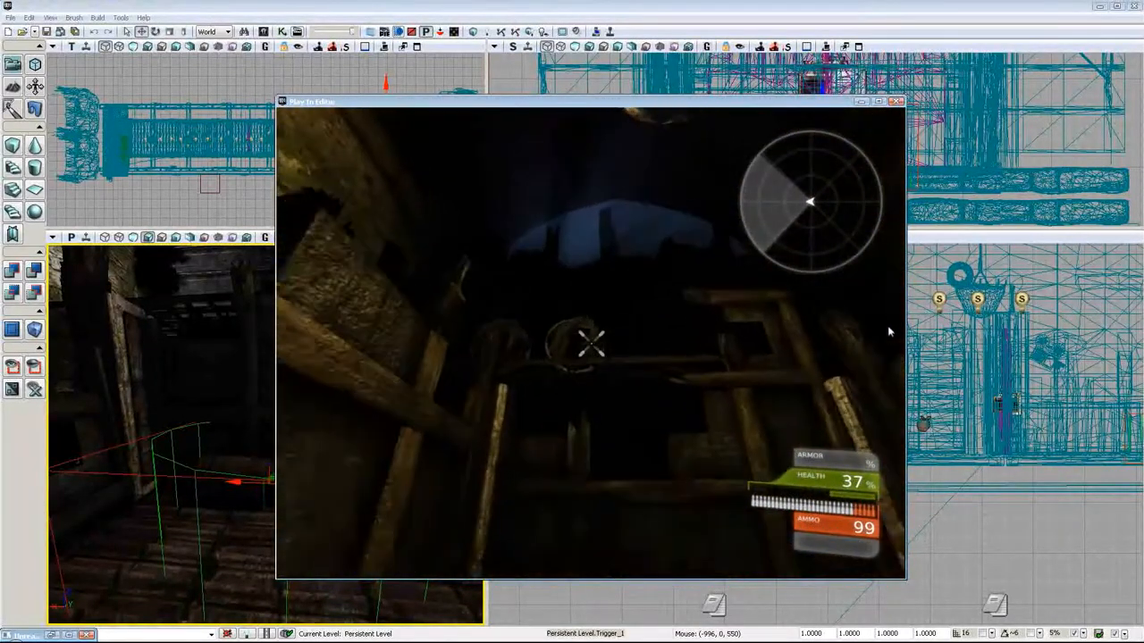
key(w)
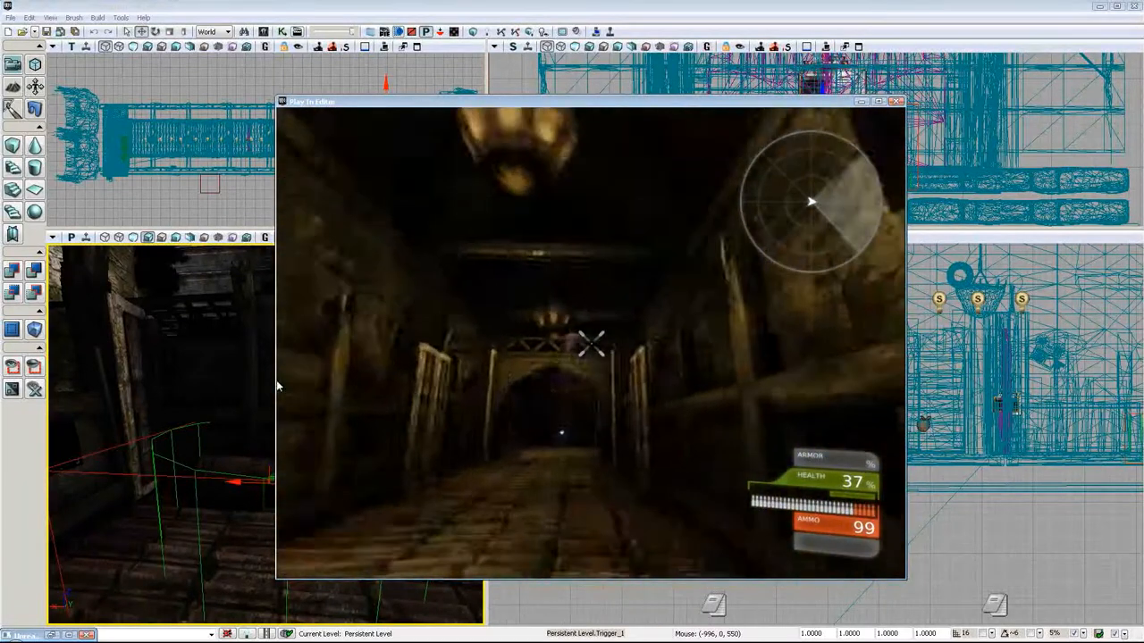
key(w)
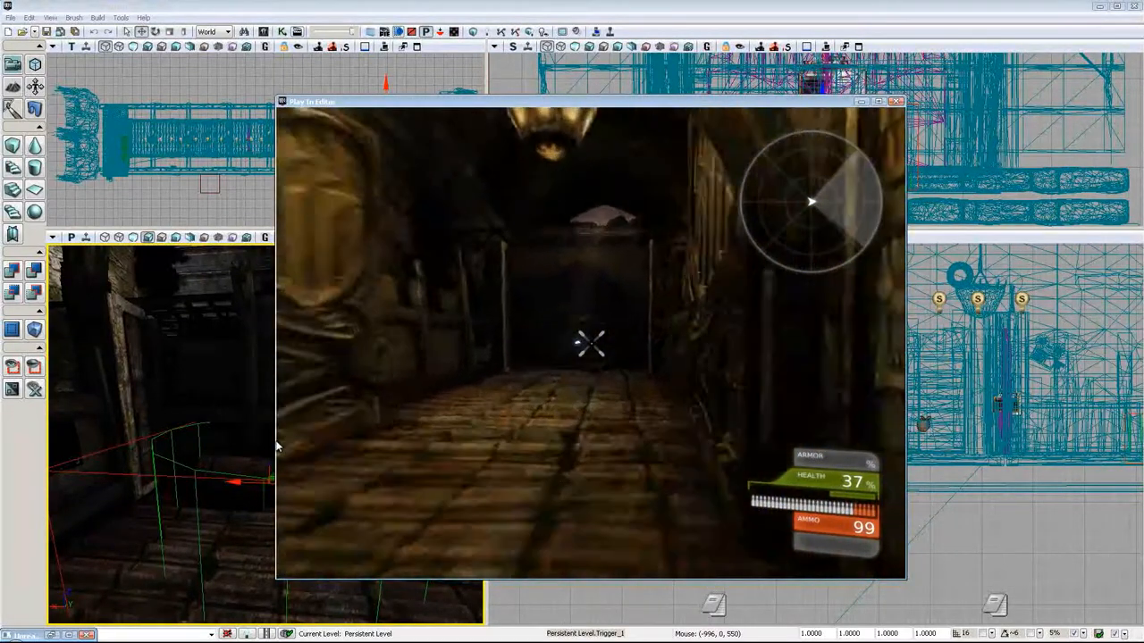
key(w)
scroll(280, 450, down, 3)
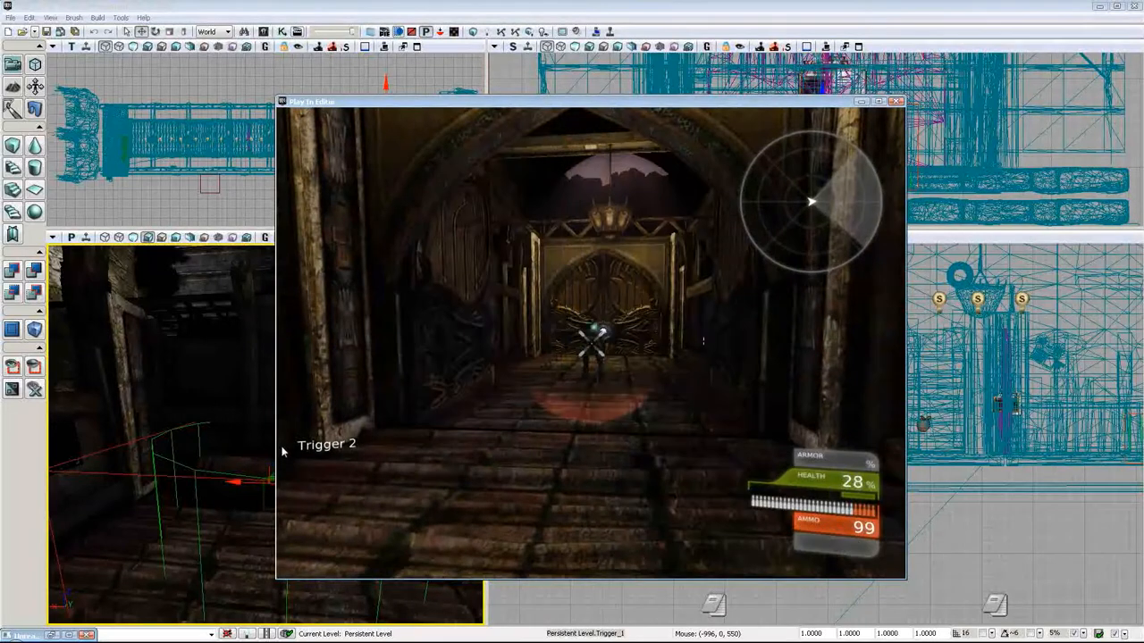
Step: Shoot the second bot in front of the closed doors until it is killed
click(281, 451)
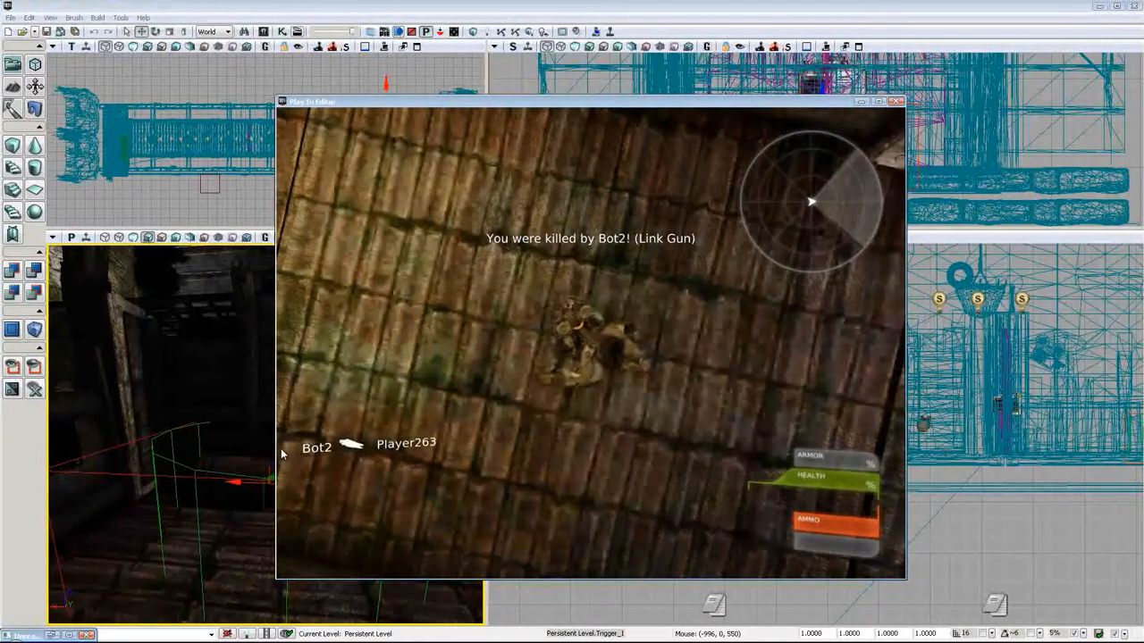
click(280, 453)
click(278, 454)
key(w)
click(277, 453)
click(277, 454)
click(277, 454)
click(277, 454)
click(276, 455)
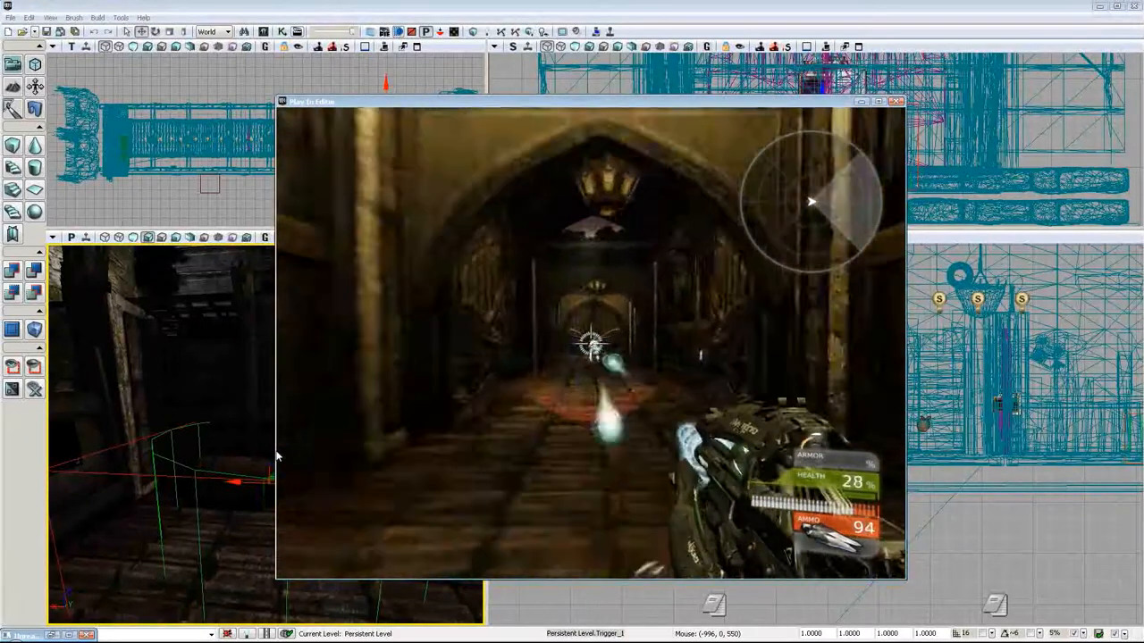
click(277, 455)
Step: Walk through the final doors to the ending trigger to test the end sequence, and end the play session
key(w)
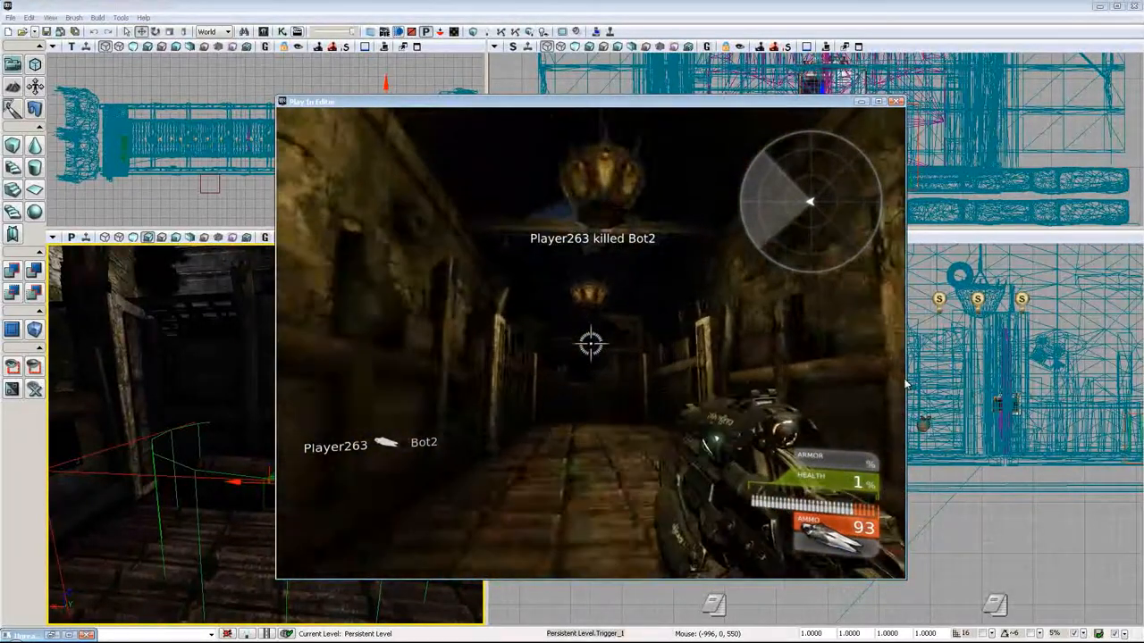
key(w)
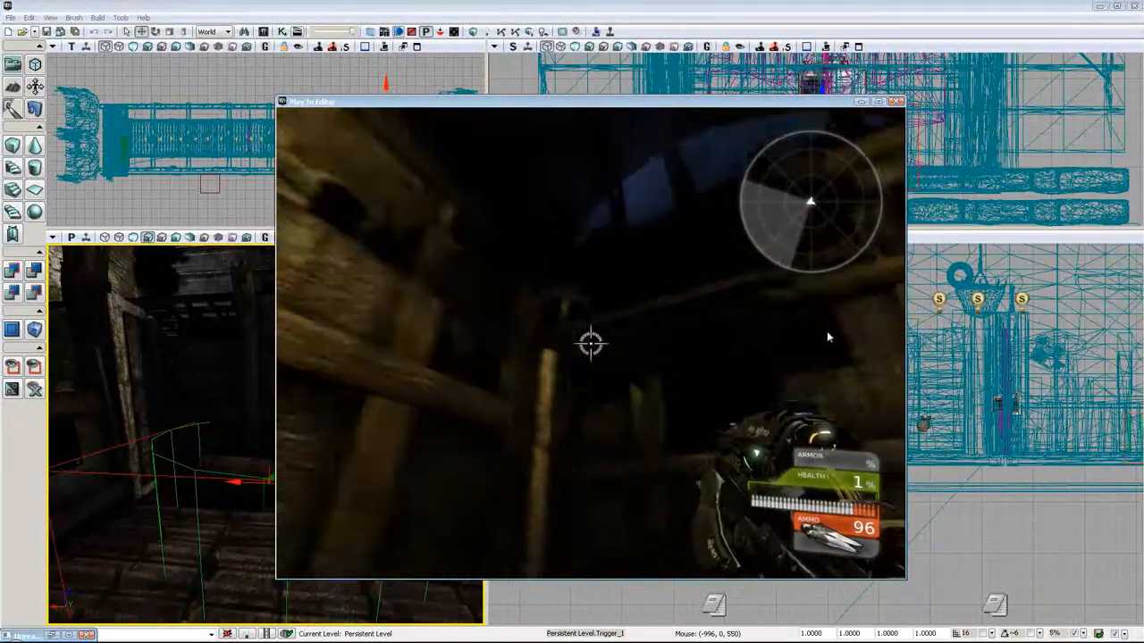
scroll(816, 321, down, 1)
key(w)
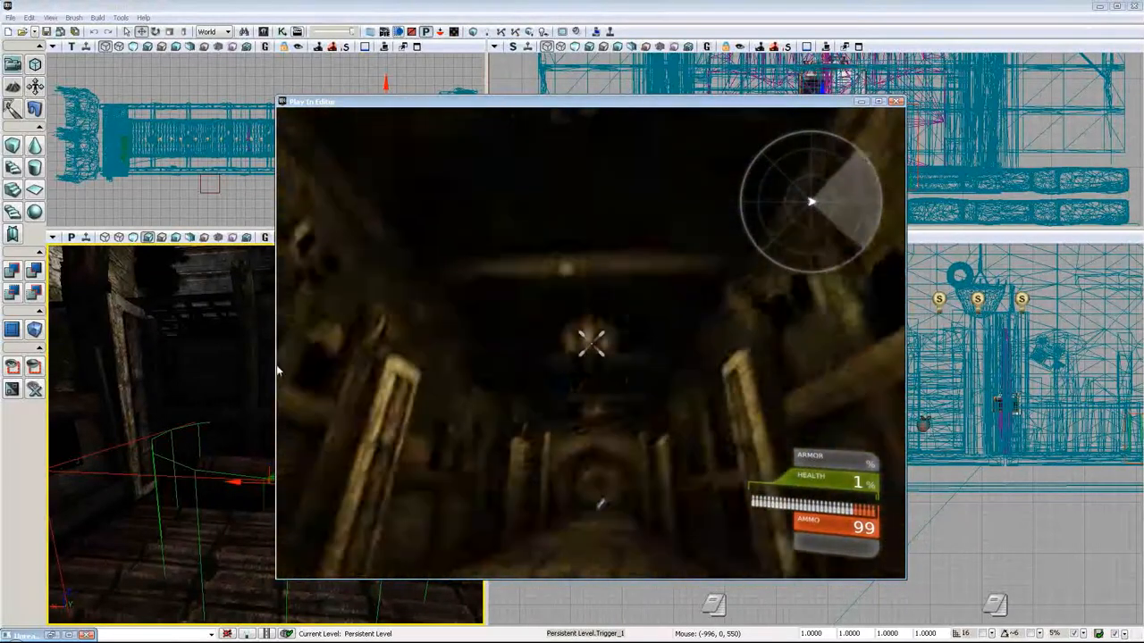
key(w)
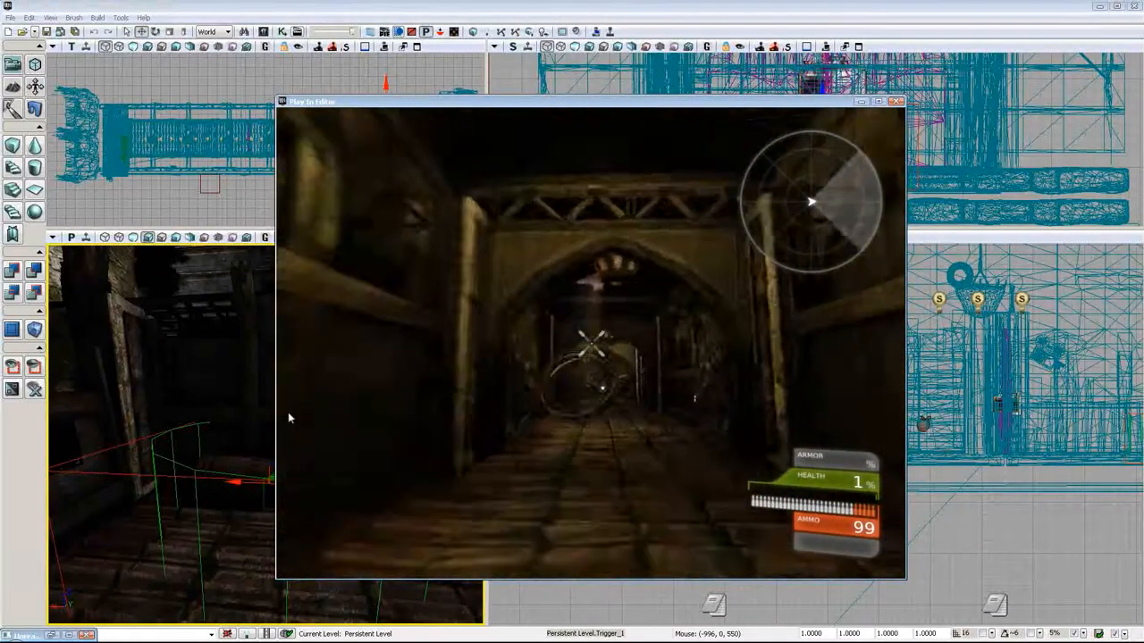
key(w)
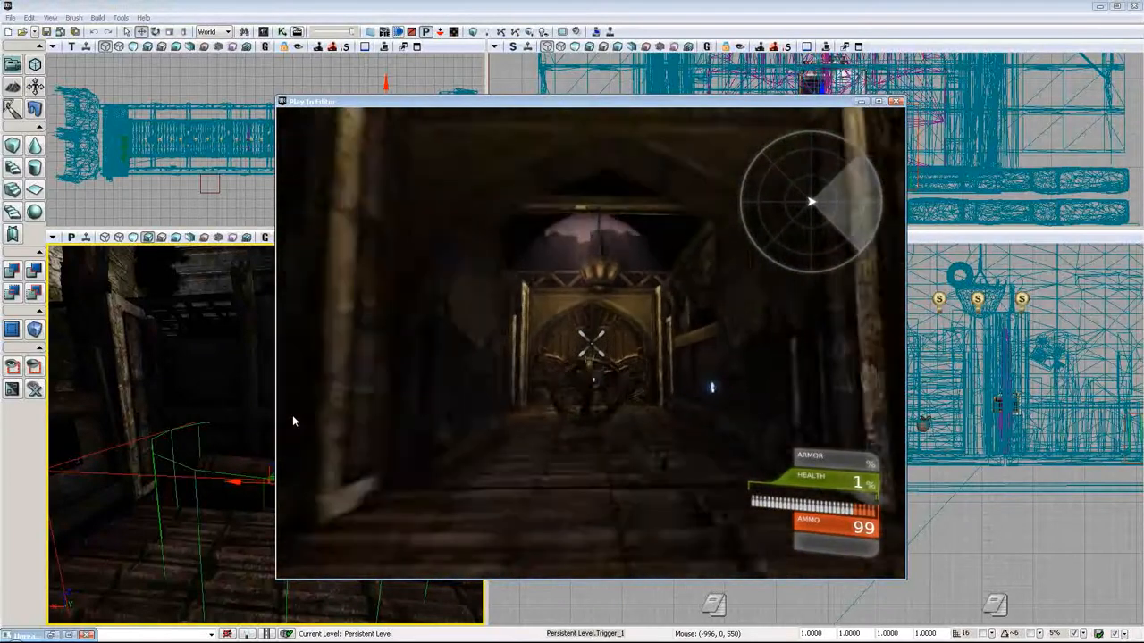
key(w)
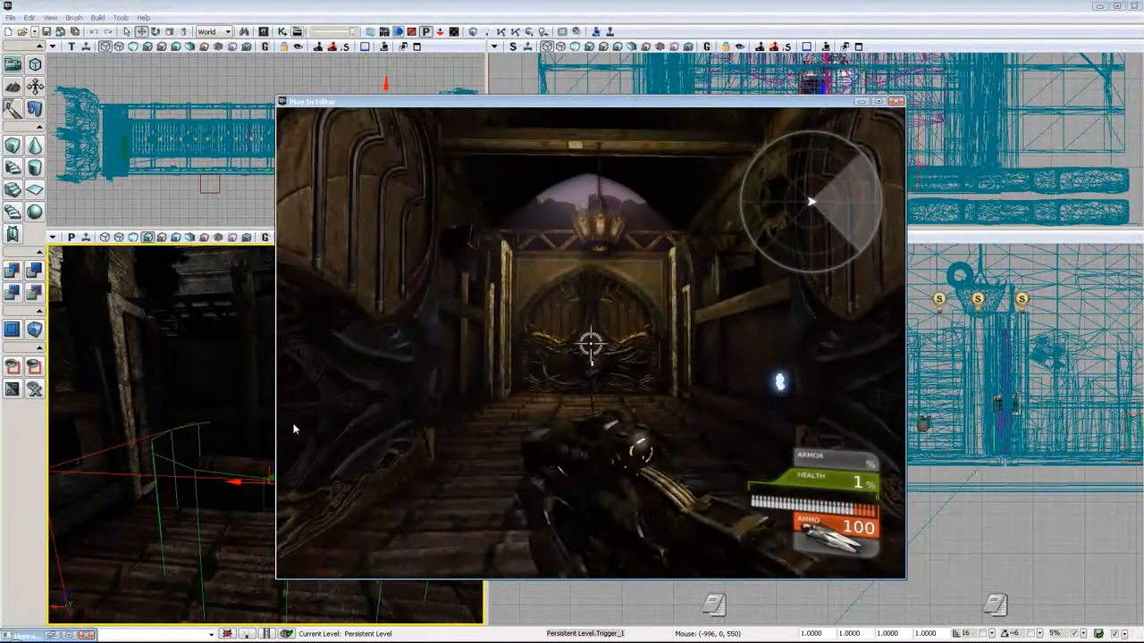
key(w)
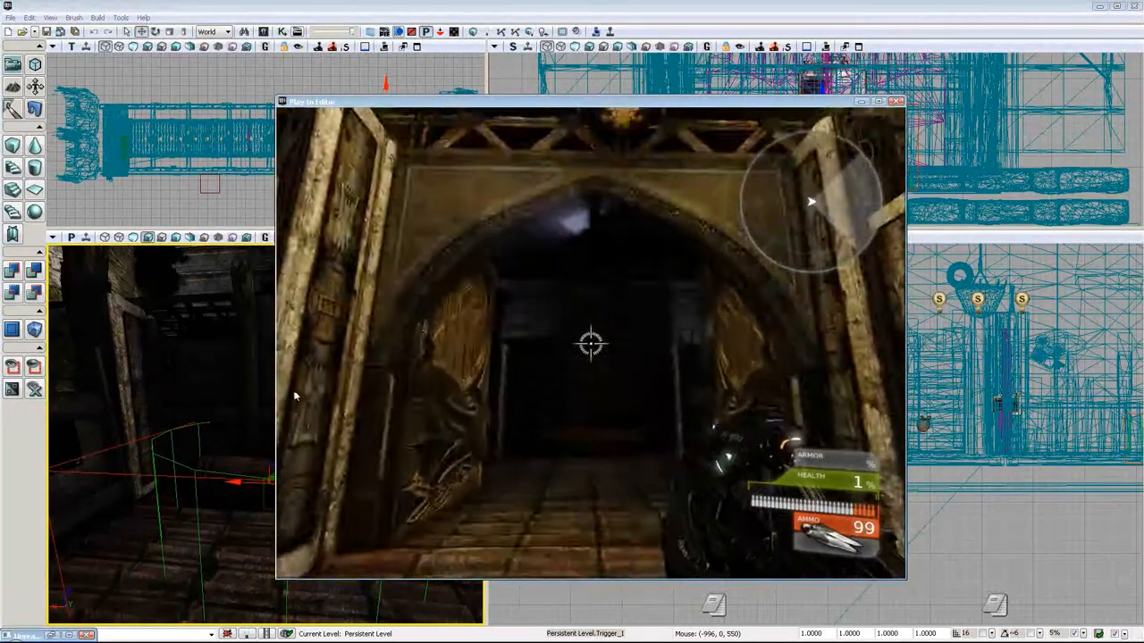
key(w)
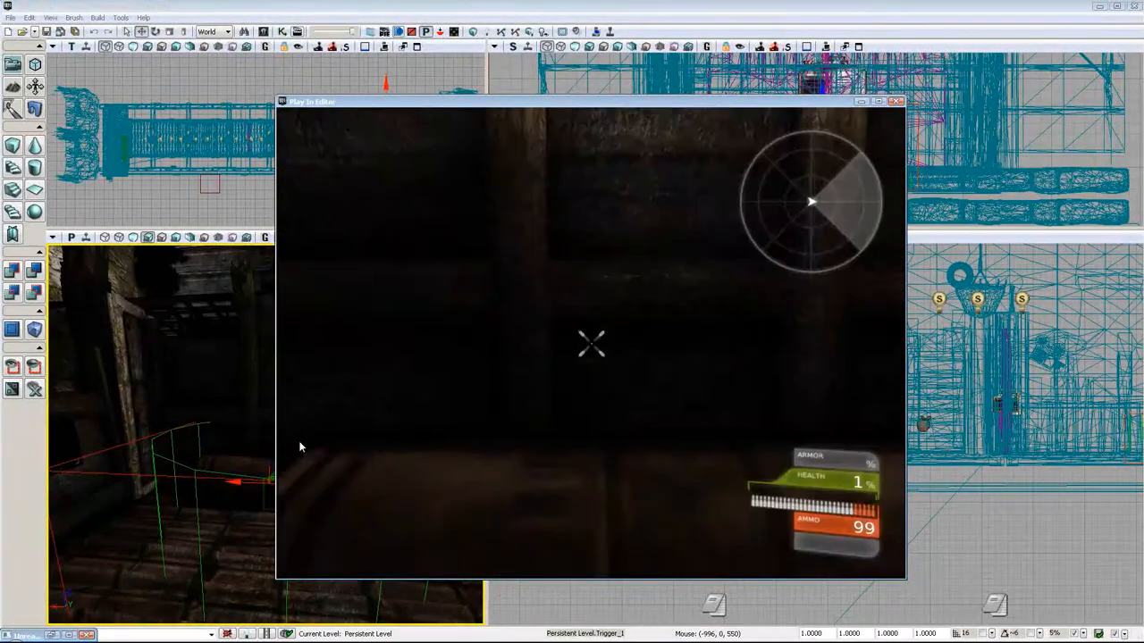
key(Escape)
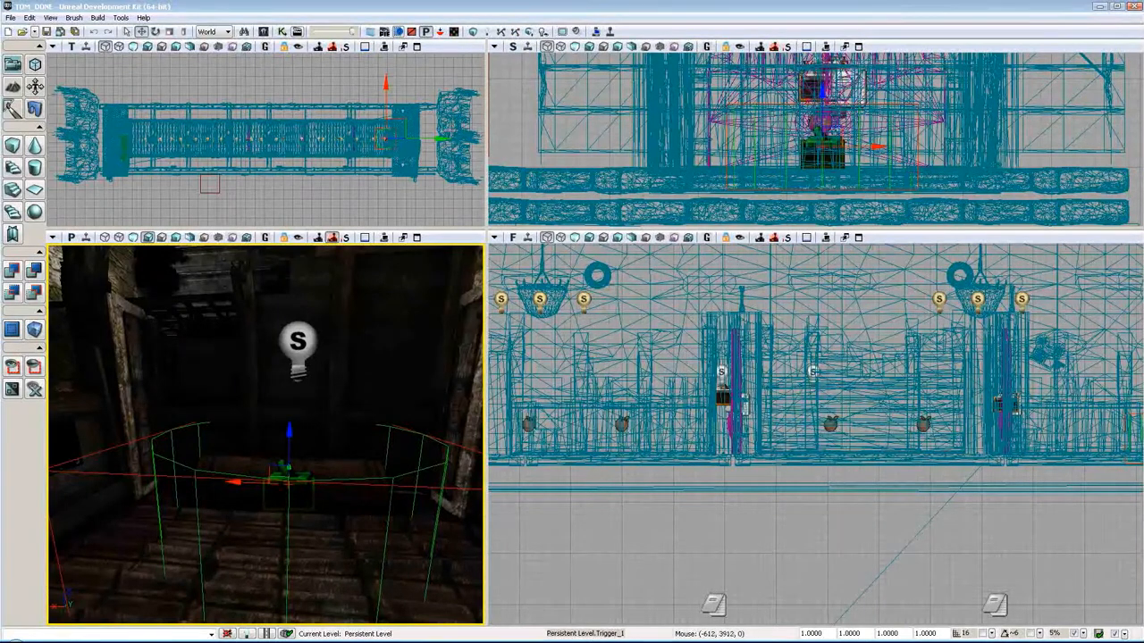
Step: Launch Unreal Frontend from the UDK-2010-09 programs in Windows
click(14, 636)
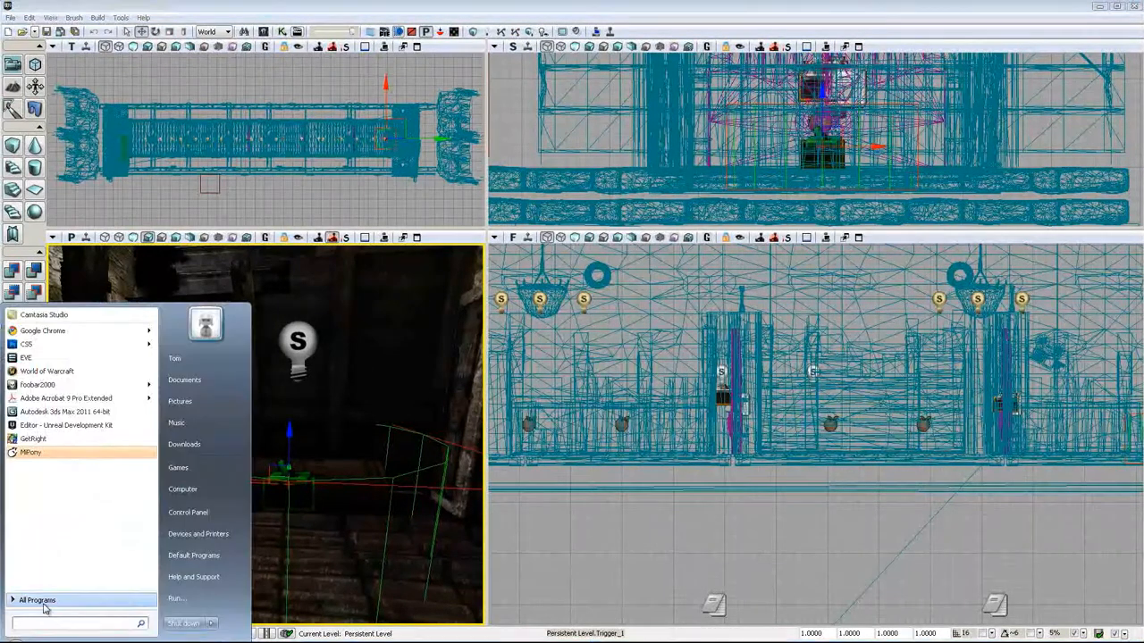
click(50, 607)
scroll(90, 425, down, 8)
scroll(159, 483, down, 12)
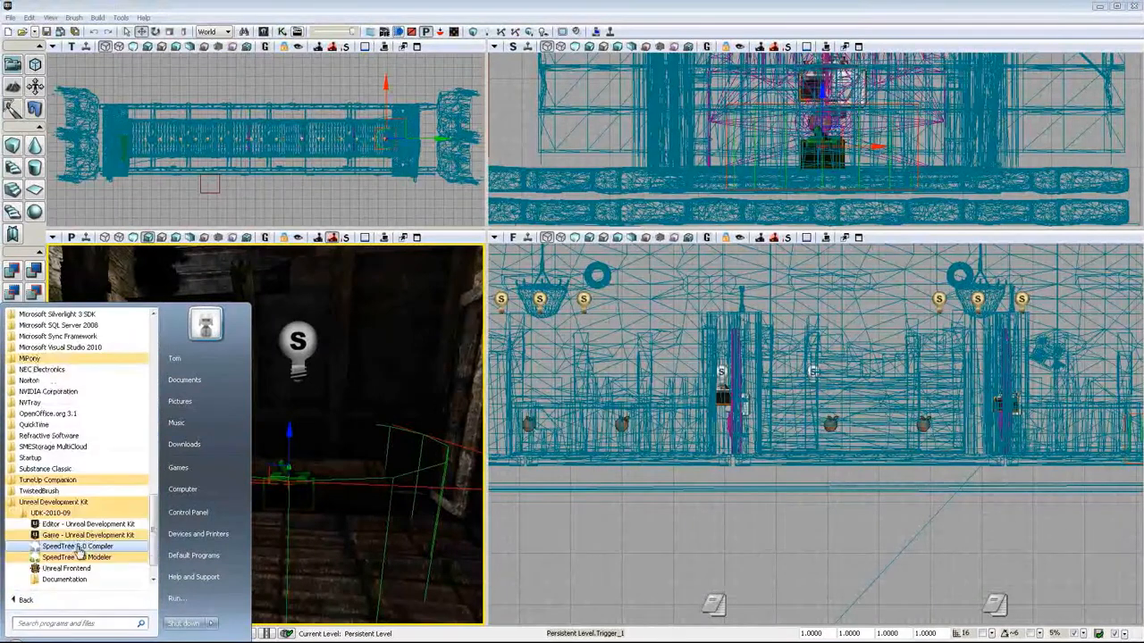
scroll(157, 535, down, 1)
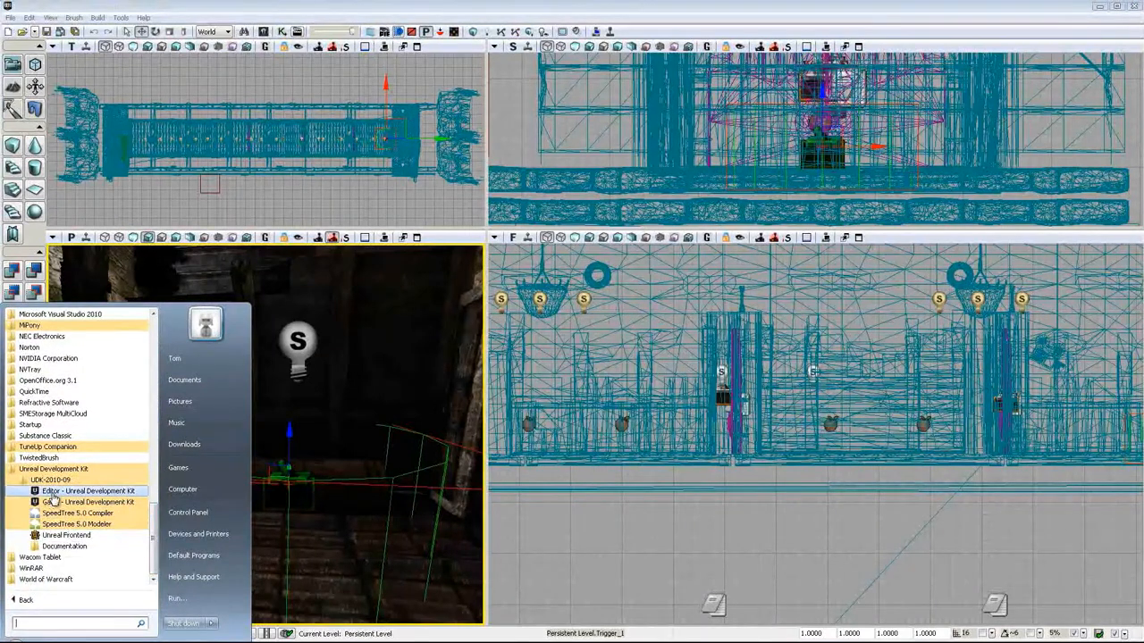
click(72, 536)
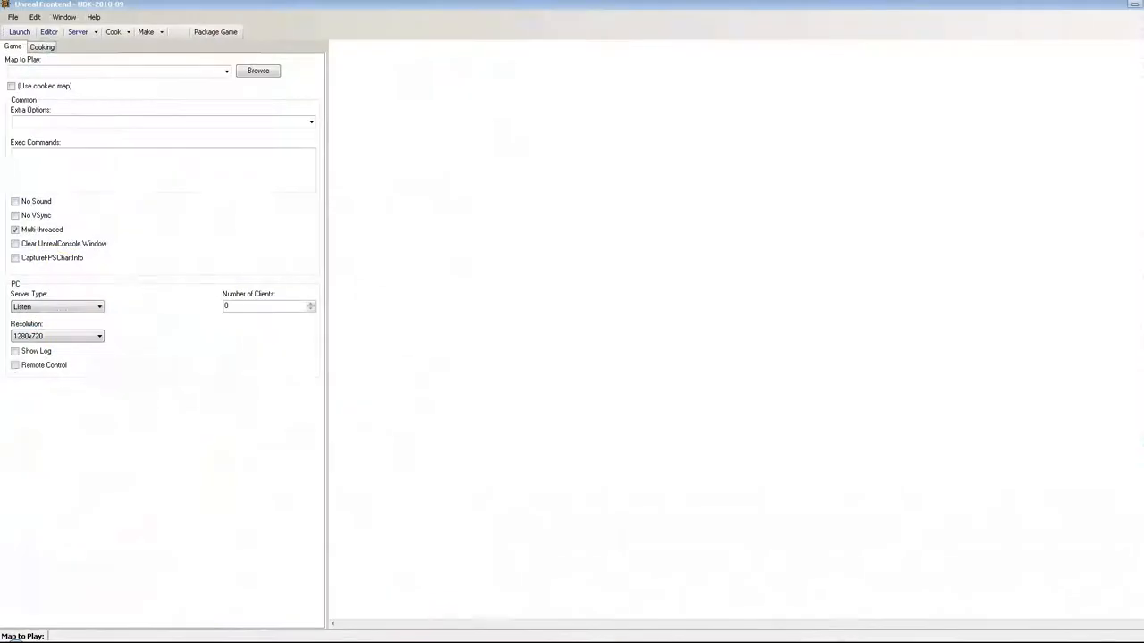
right_click(241, 636)
Step: Specify TOM_DONE as the map to cook in the cooking settings
click(42, 47)
click(44, 69)
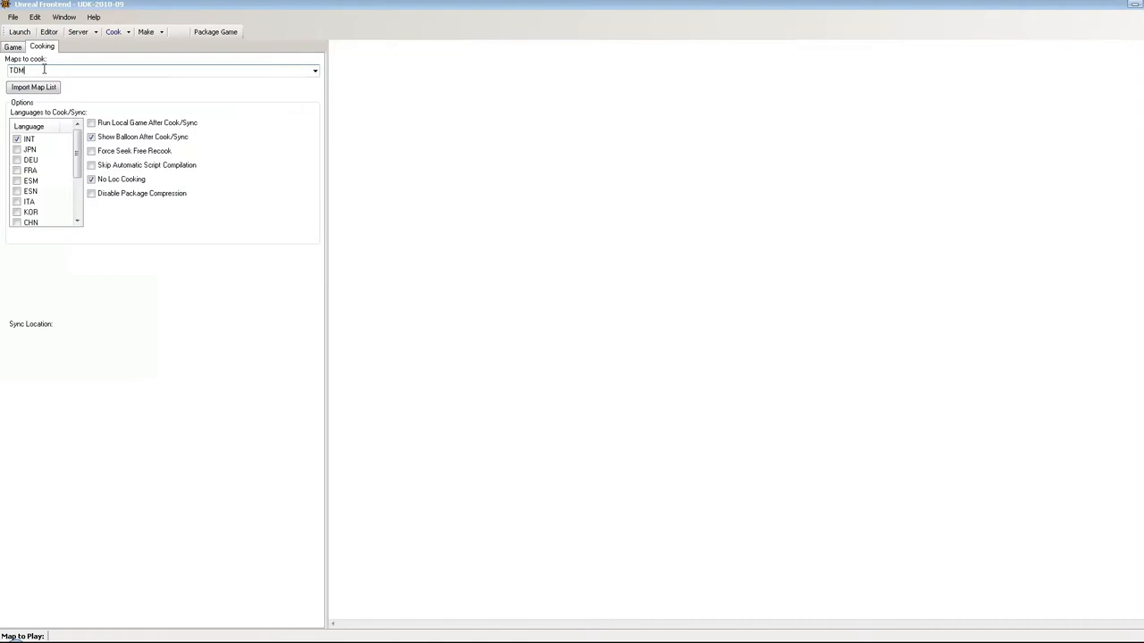
text(TOM_DONE)
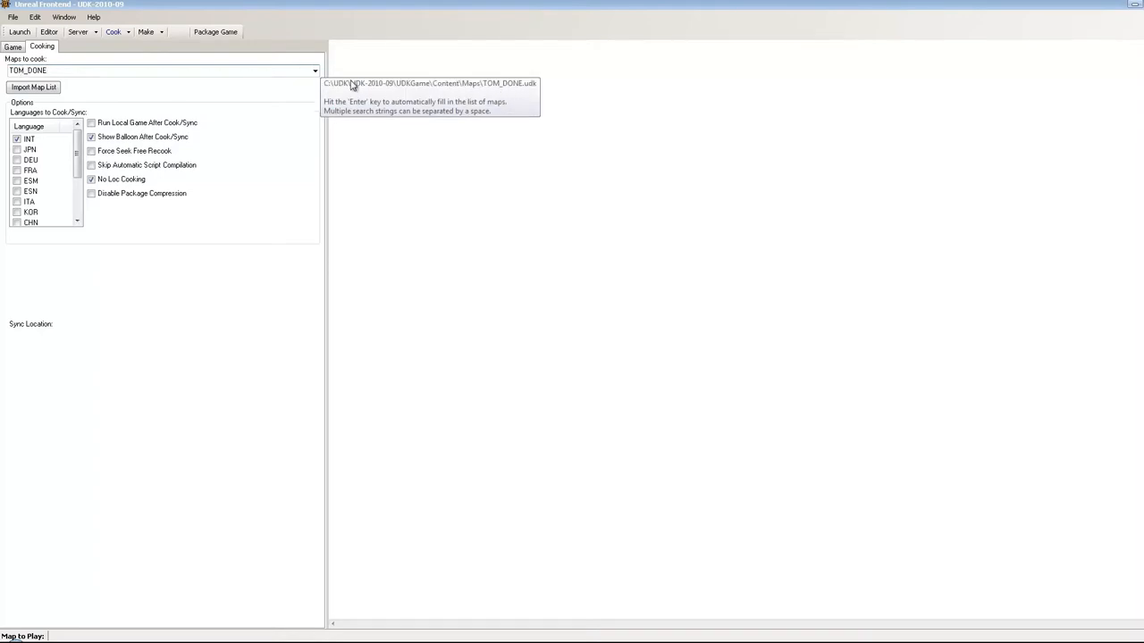
Step: Run a Full Recook of the map, accepting deletion of the previously cached cook data
click(128, 33)
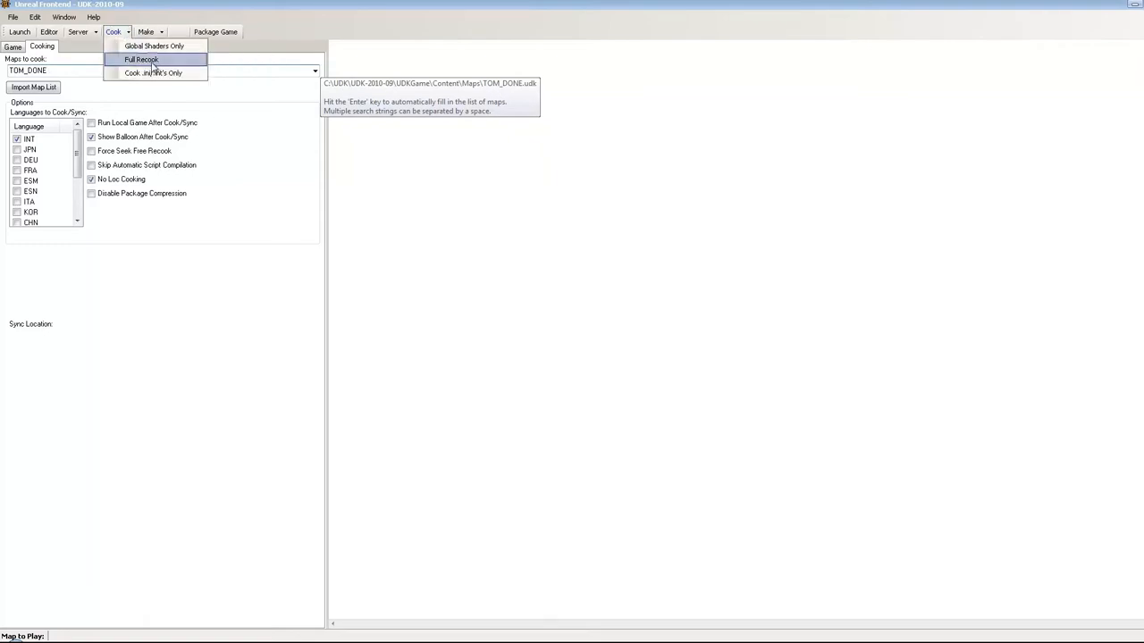
click(154, 60)
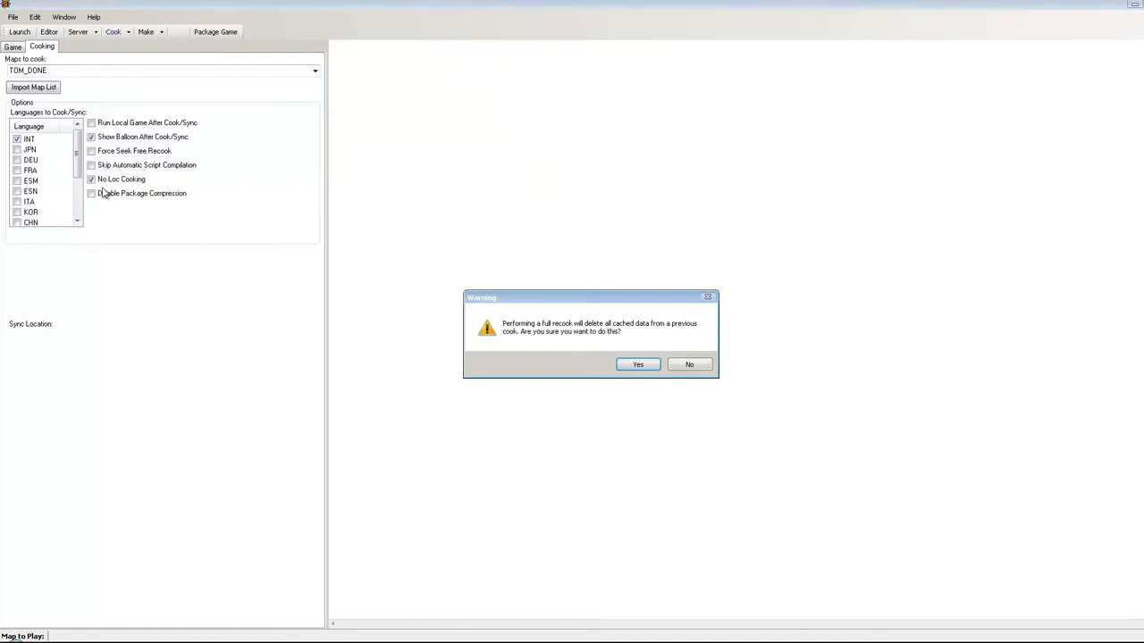
click(637, 365)
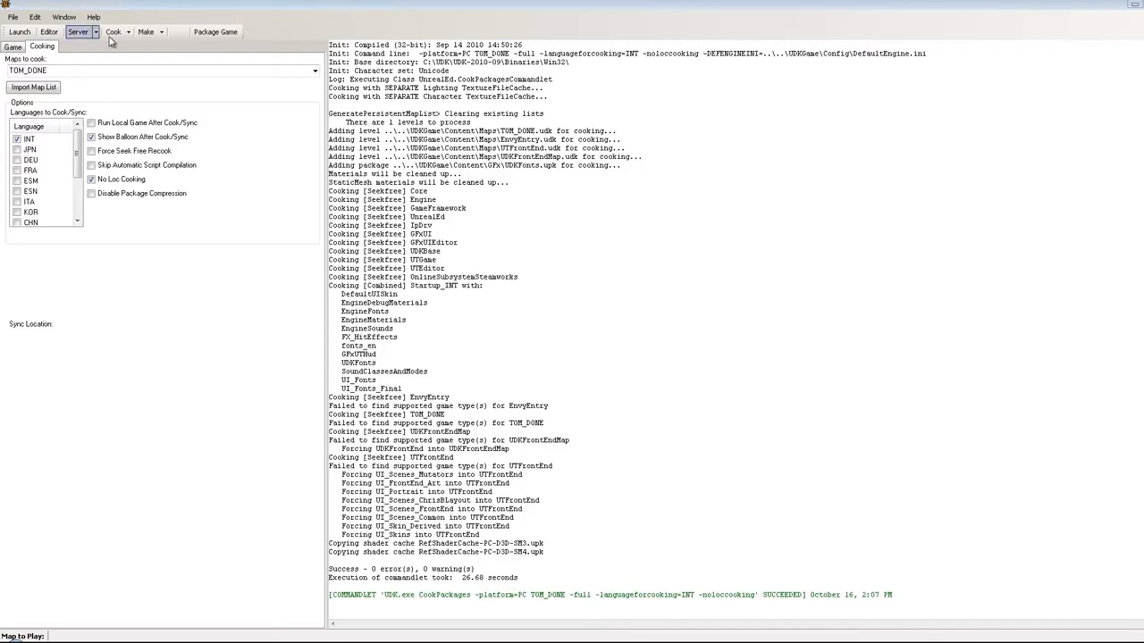
Step: Enable the cooked map option in the game settings and start packaging the game
click(13, 47)
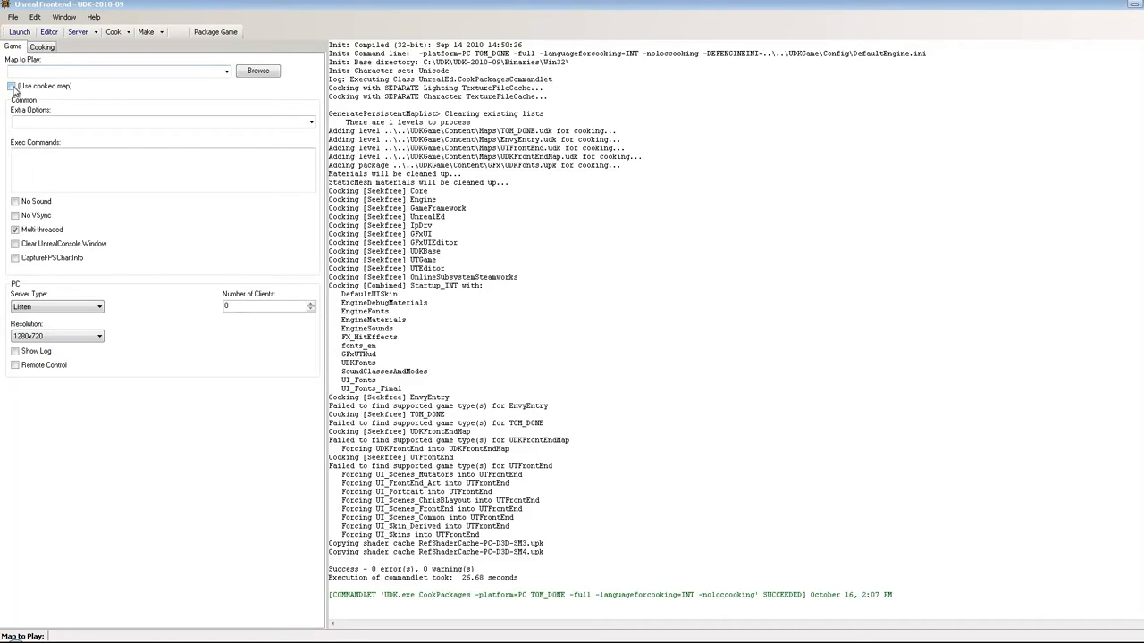
click(13, 87)
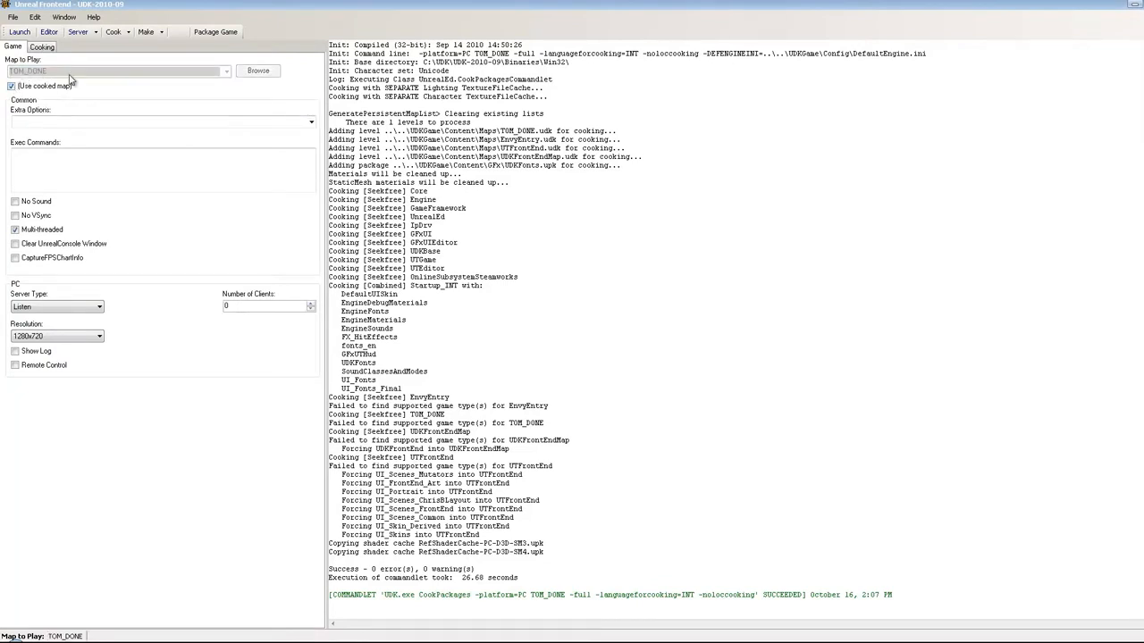
click(225, 32)
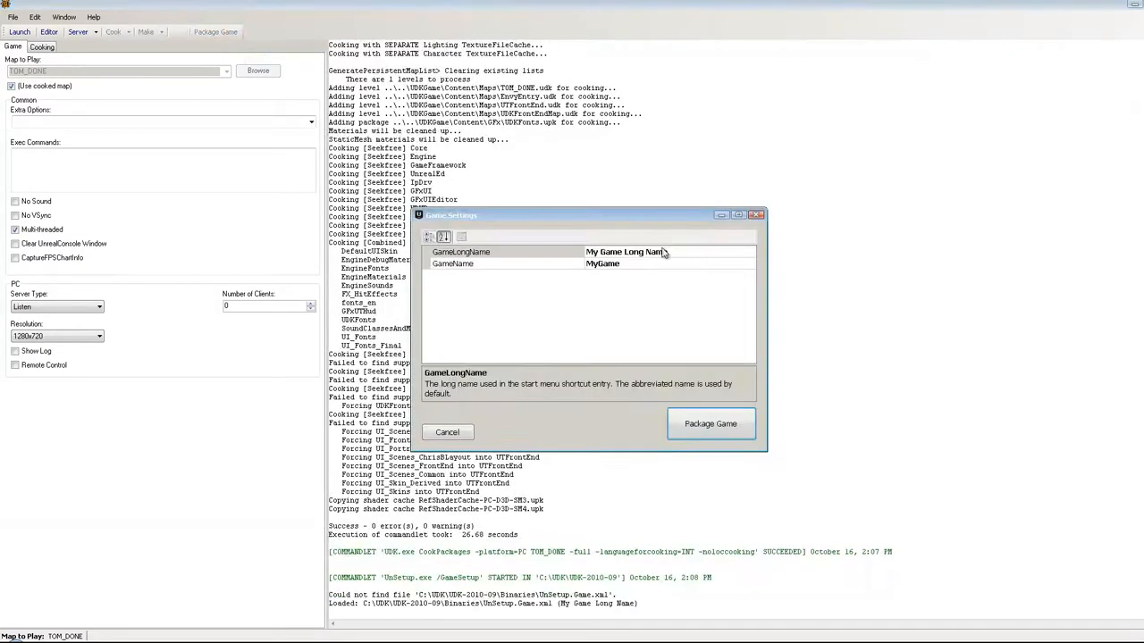
Step: Set the GameLongName of the packaged game to TOMDONE
click(546, 253)
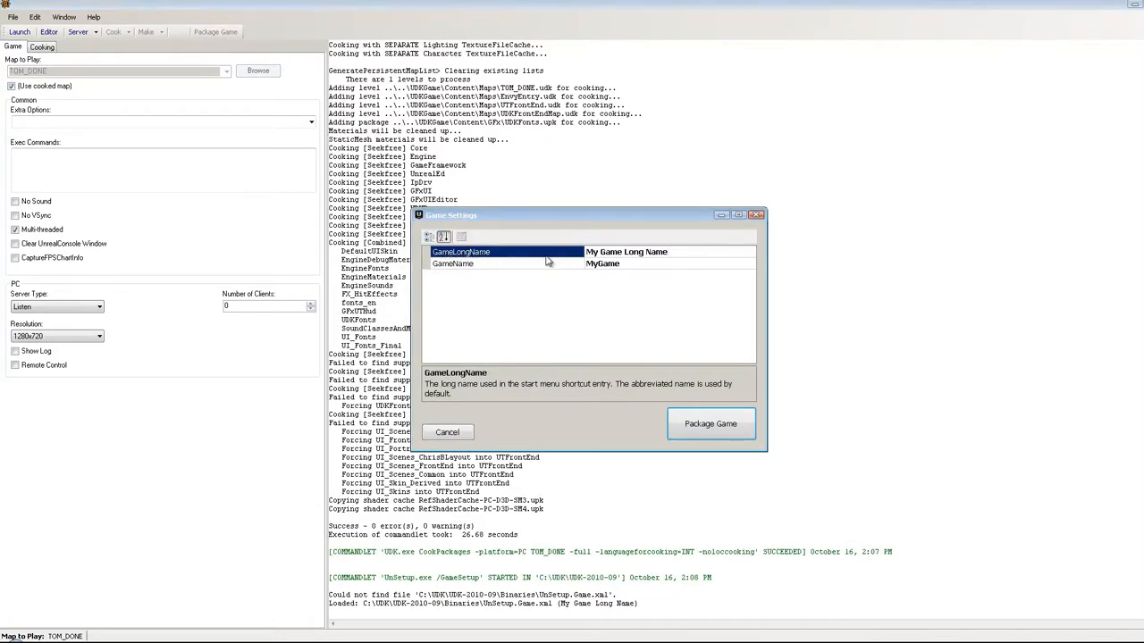
click(15, 640)
click(623, 252)
click(551, 255)
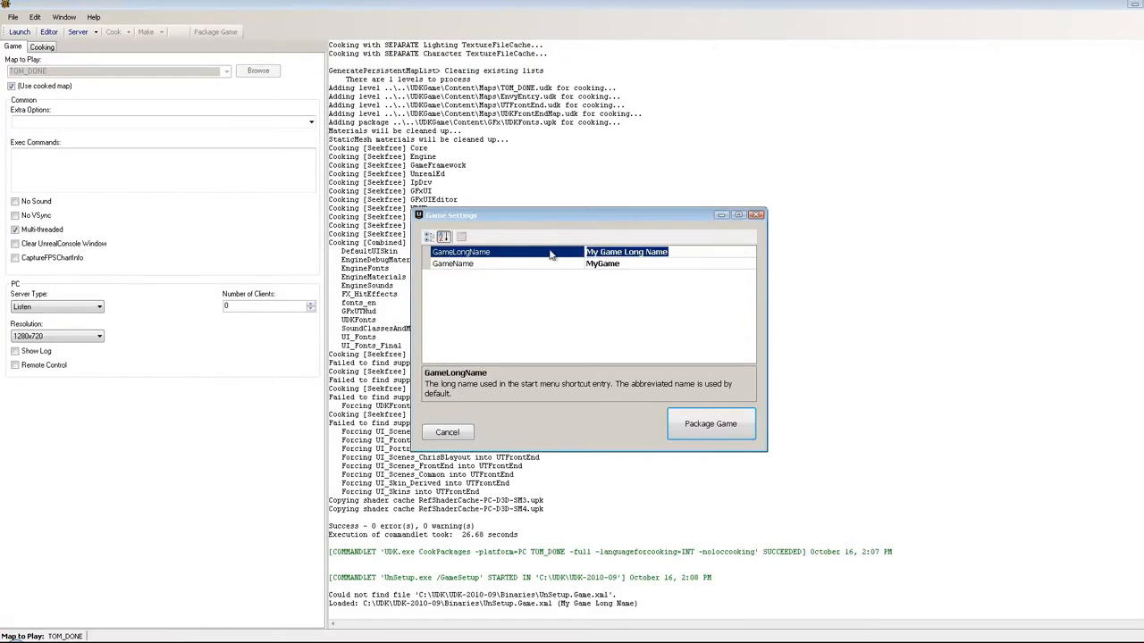
text(TOMDONE)
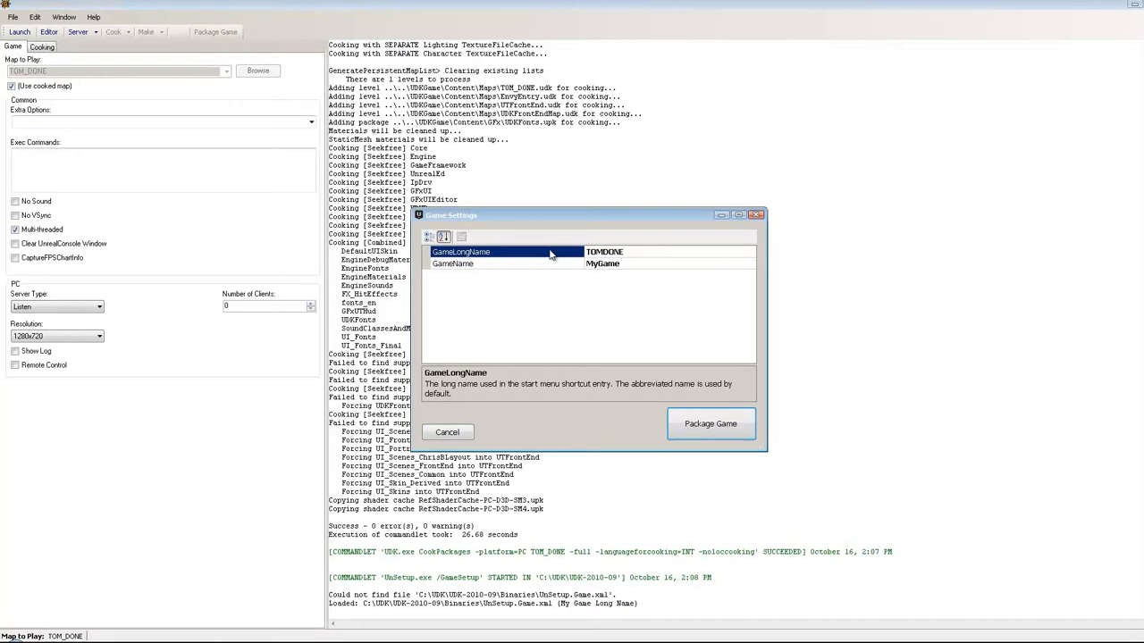
Step: Set the GameName to TD and build the game package with these settings
click(594, 265)
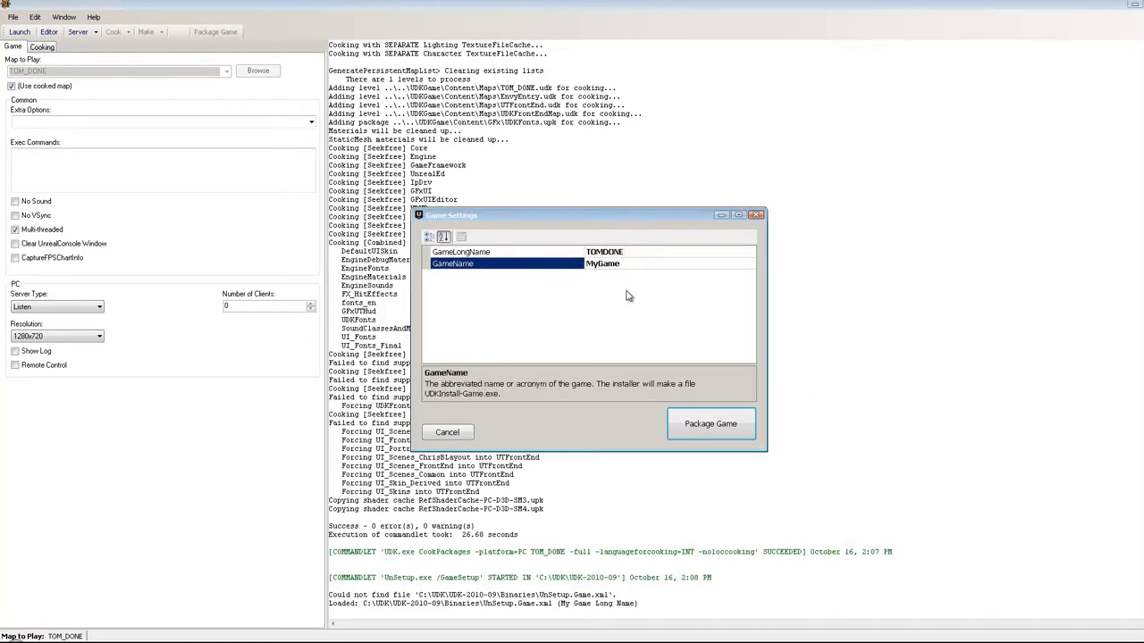
drag(628, 258, 533, 274)
text(TD)
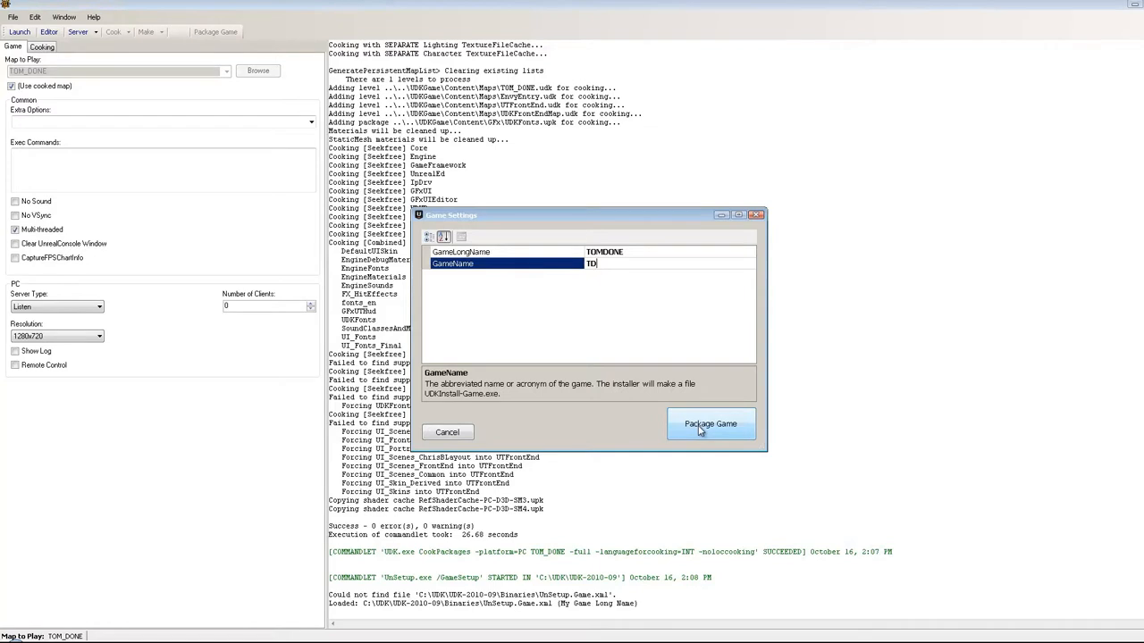
click(705, 431)
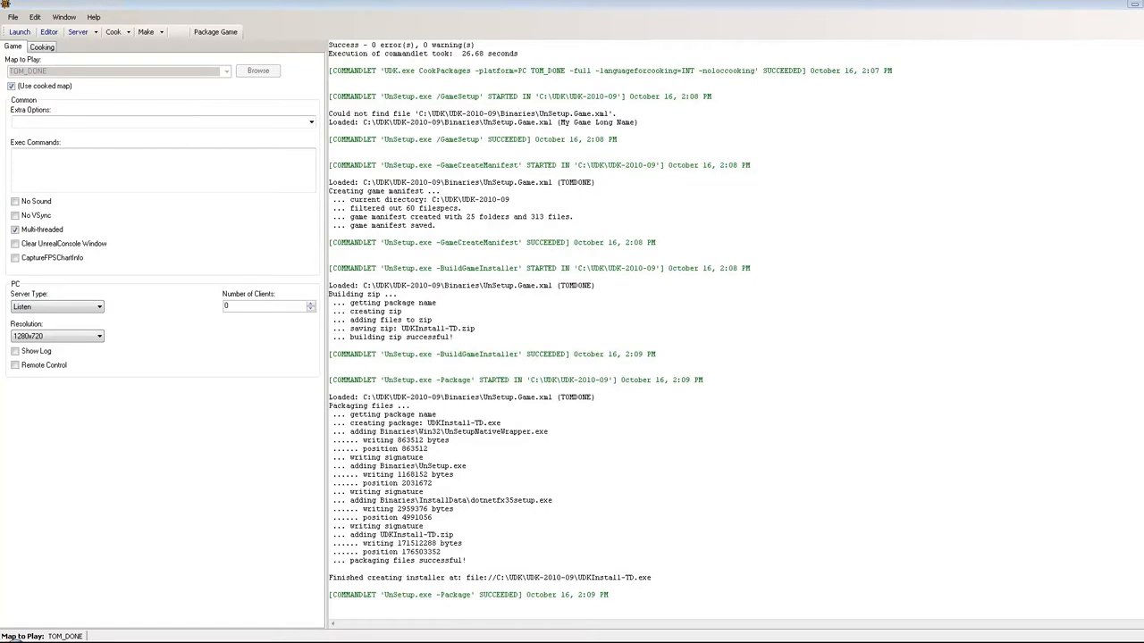
Step: Switch to Windows Explorer and open the C:\UDK\UDK-2010-09 folder that holds the packaged installer
click(23, 637)
click(182, 488)
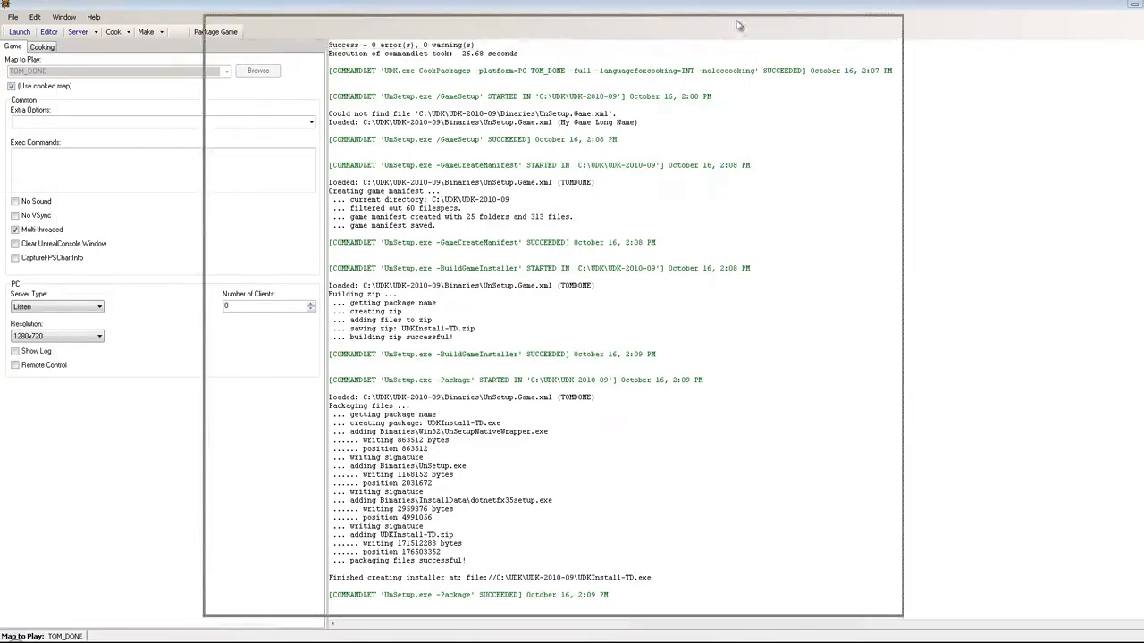
double_click(375, 103)
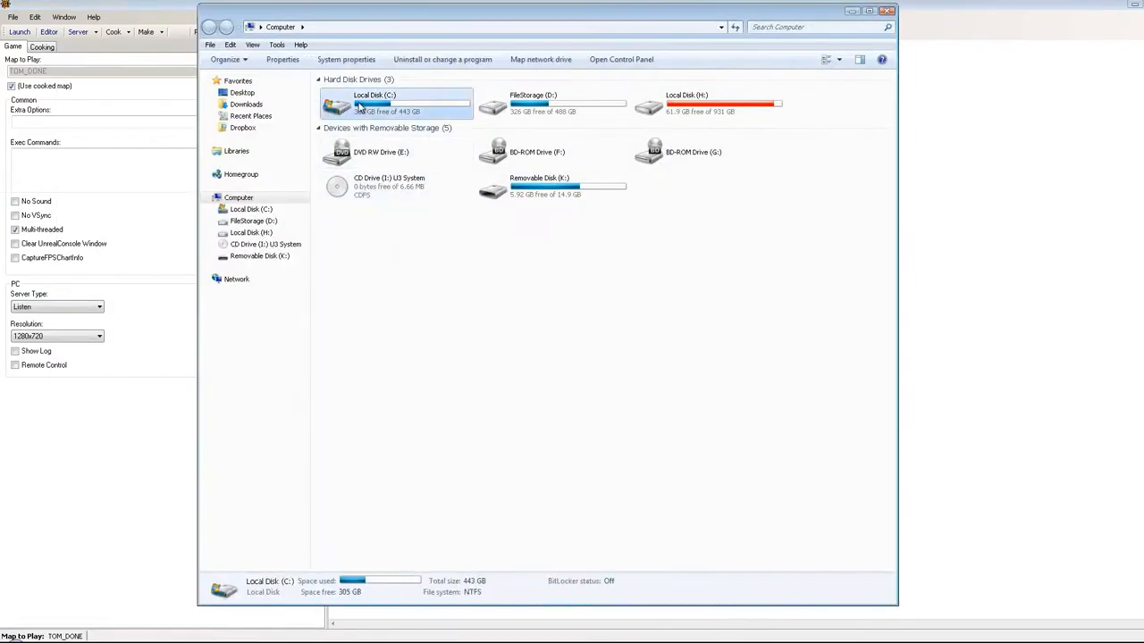
double_click(340, 303)
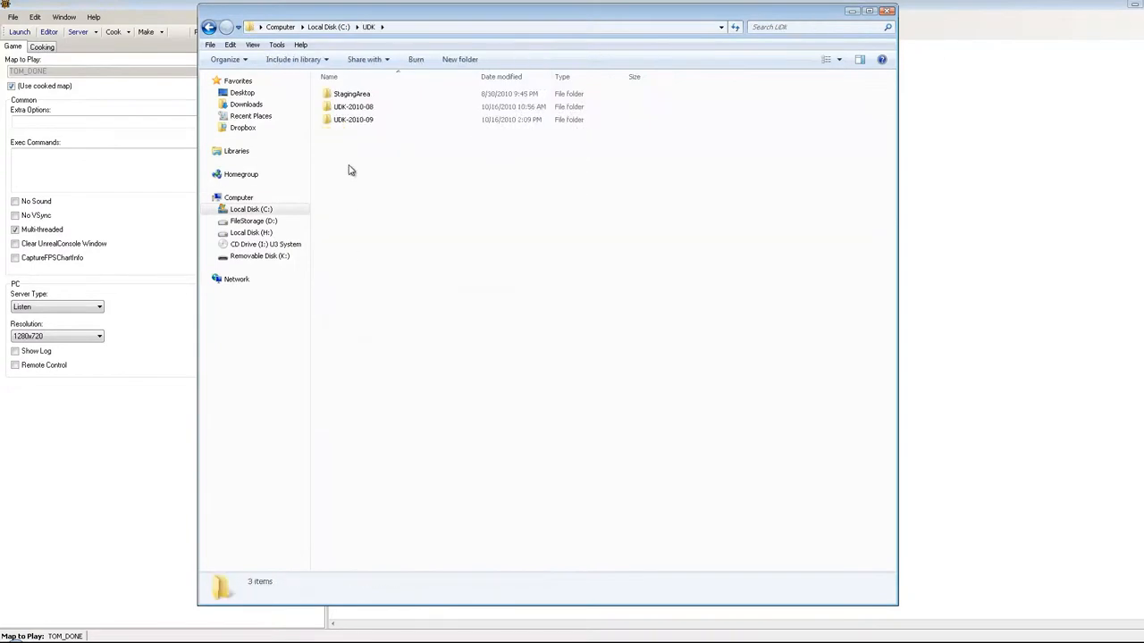
click(375, 119)
double_click(376, 119)
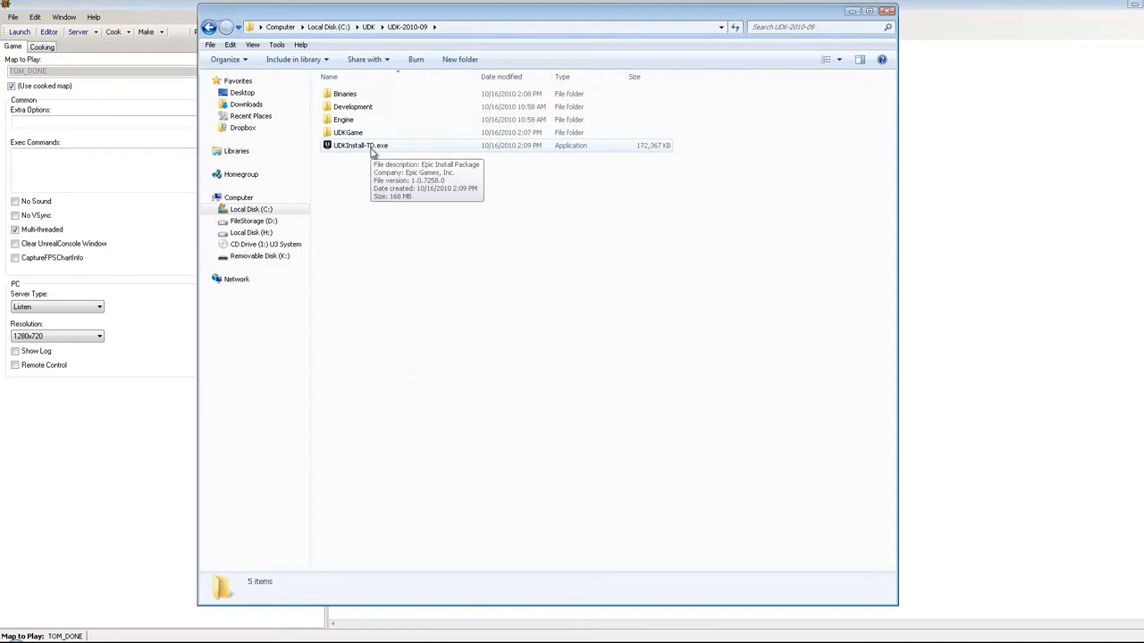
Step: Run UDKInstall-TD.exe, accepting the licence, installing to C:\UDK\TOMDONE and allowing UDK.exe through the firewall on private networks
double_click(340, 146)
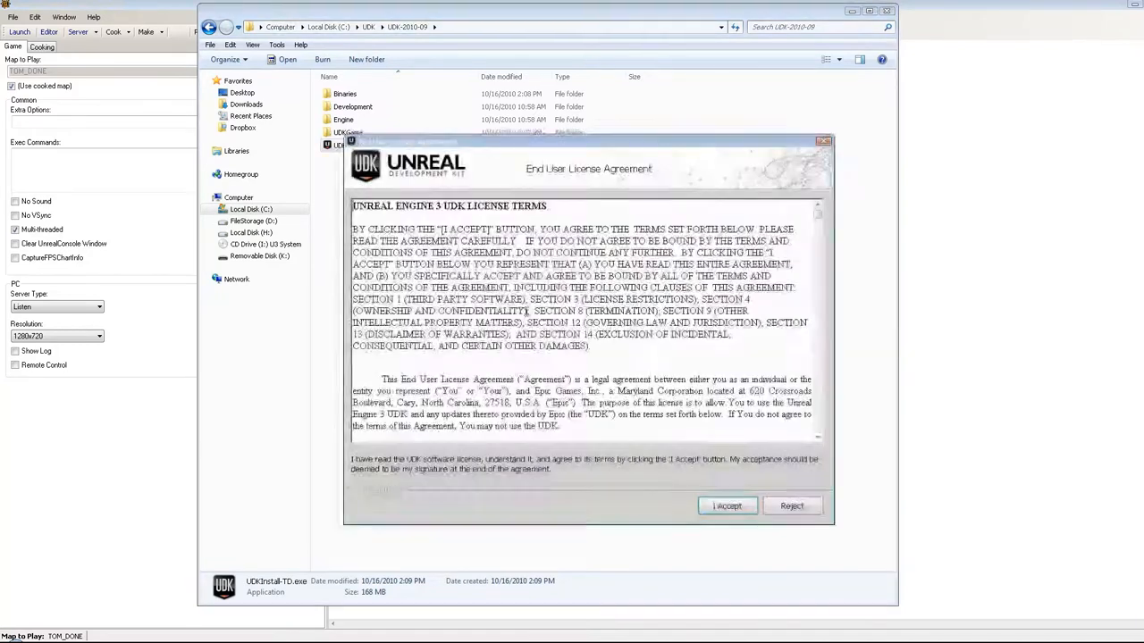
click(729, 508)
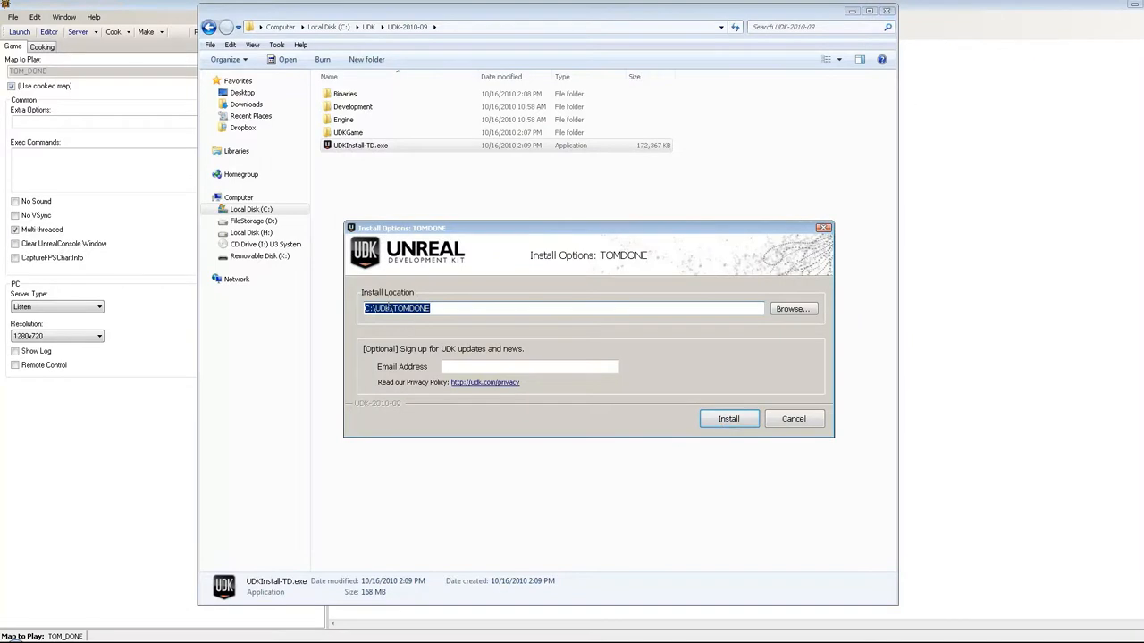
click(728, 417)
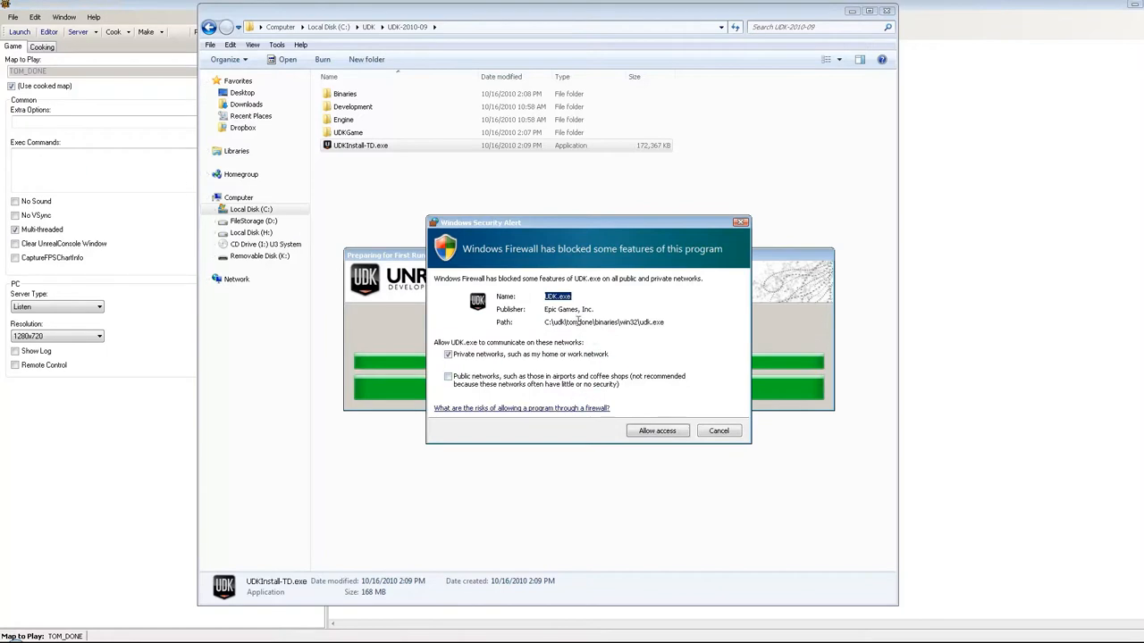
click(656, 432)
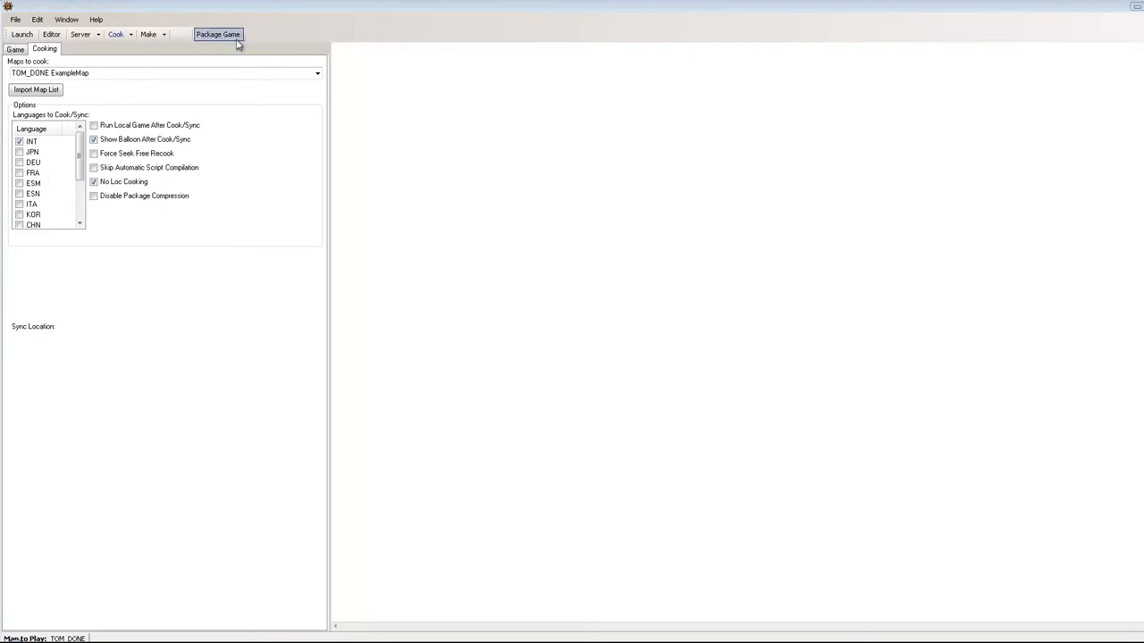
Step: Examine the maps-to-cook entry and preview the MAPStoCOOK.txt map list in the import dialog, without importing it
click(24, 73)
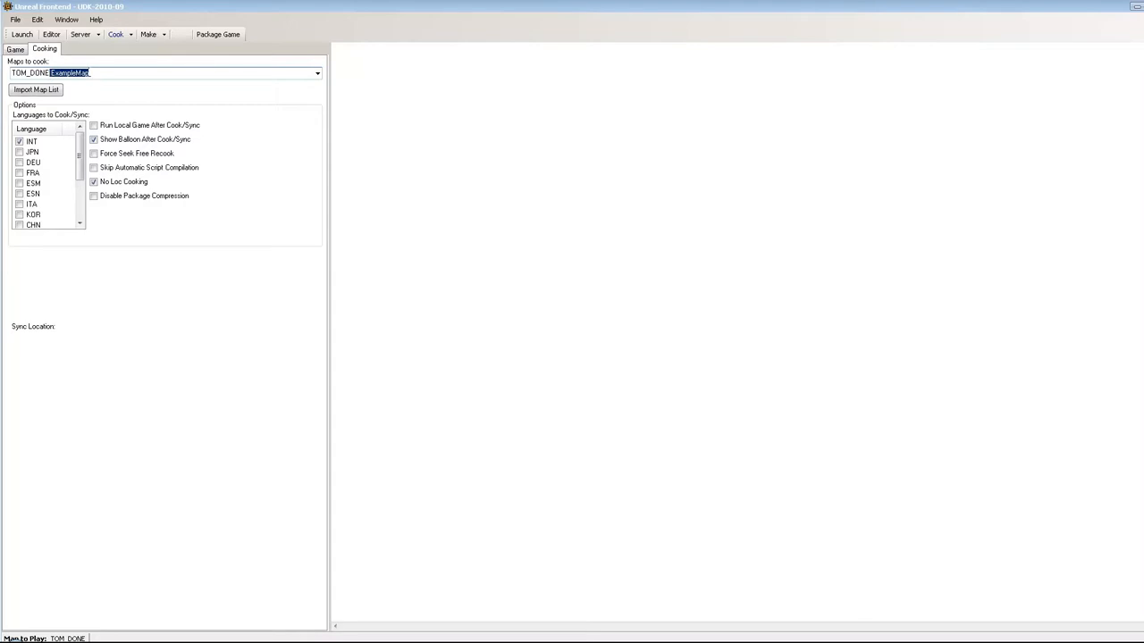
click(53, 93)
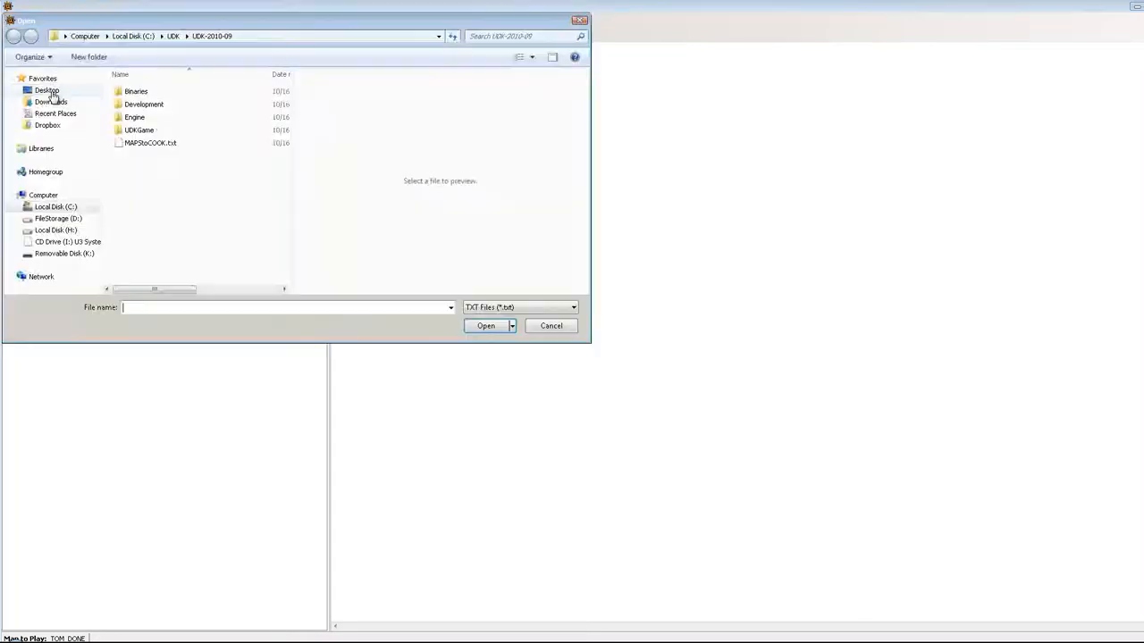
click(144, 144)
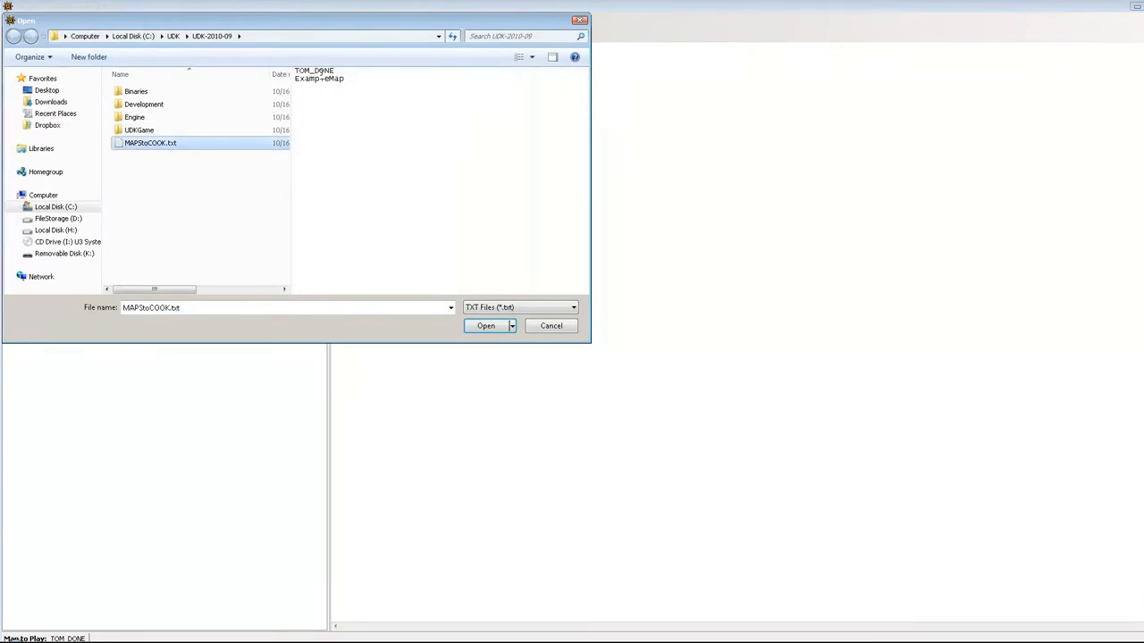
click(551, 326)
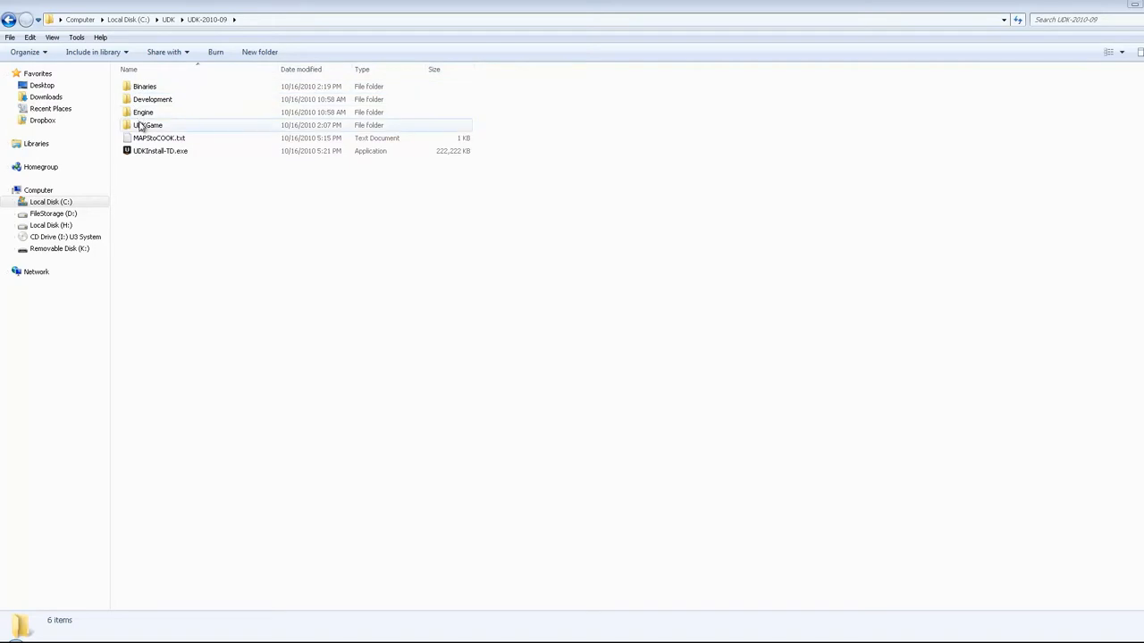
Step: Open the Binaries folder of the installed TOMDONE game in Windows Explorer and launch UDK.exe
click(10, 19)
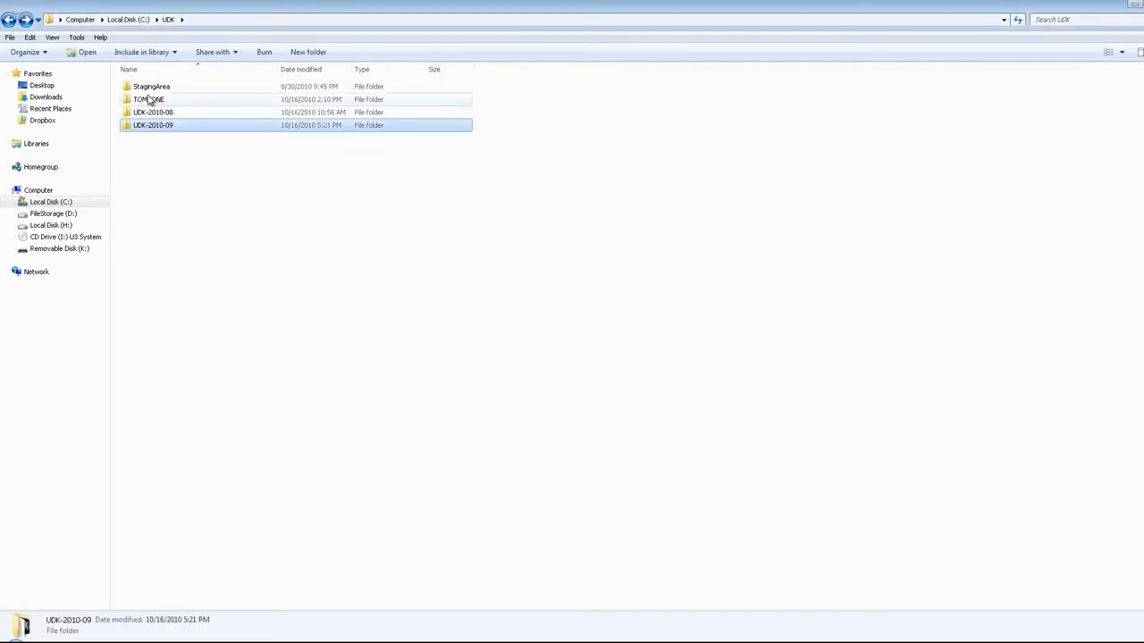
click(147, 101)
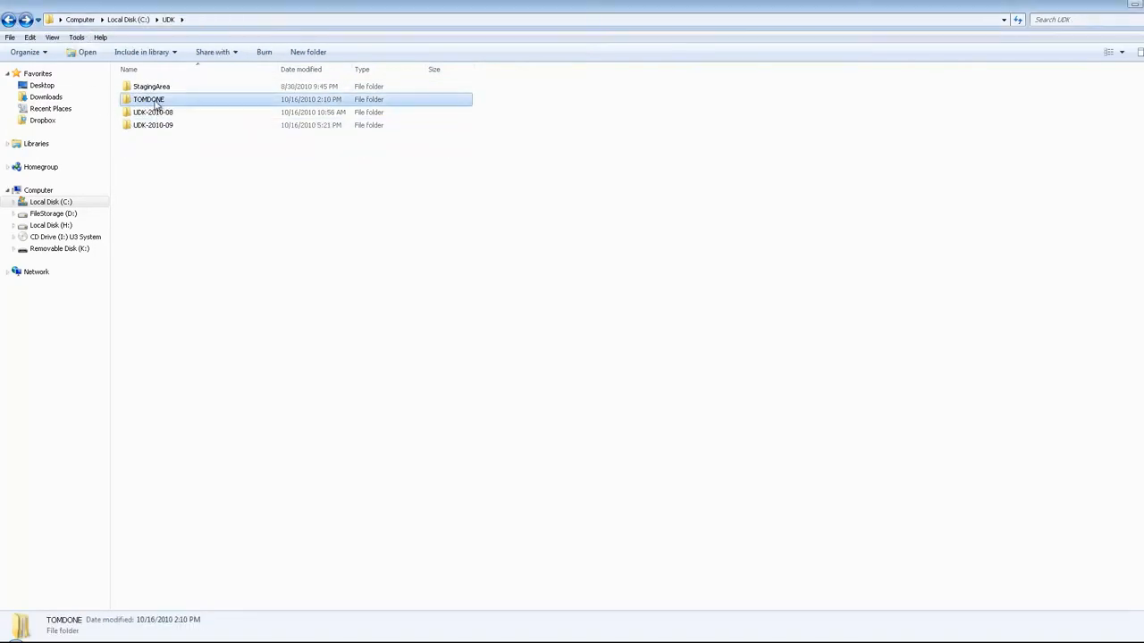
double_click(149, 101)
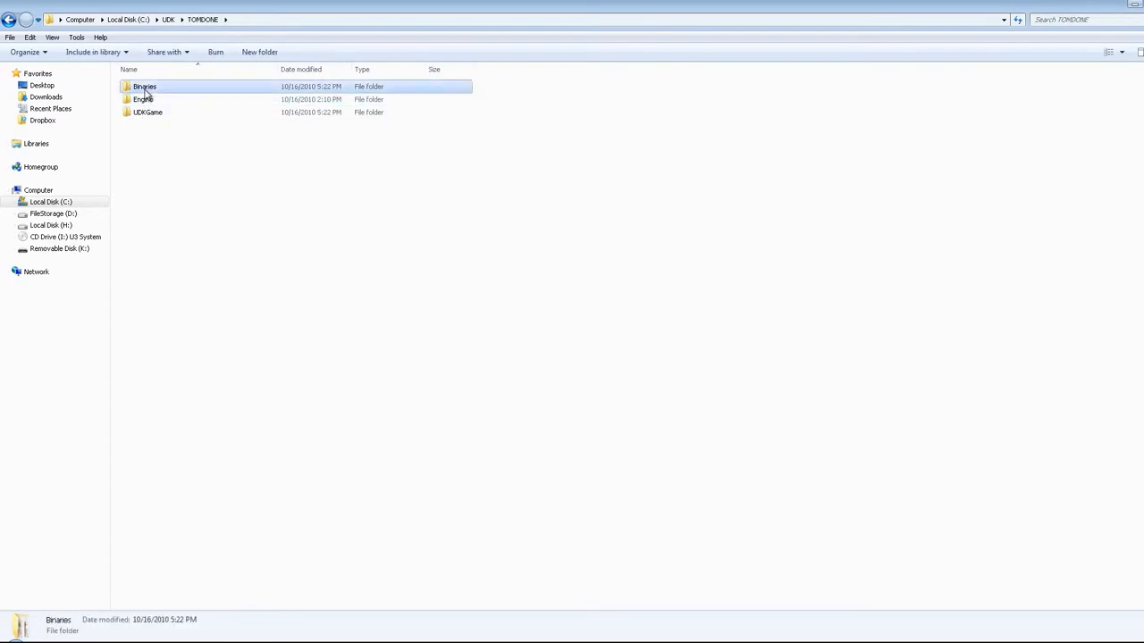
double_click(147, 87)
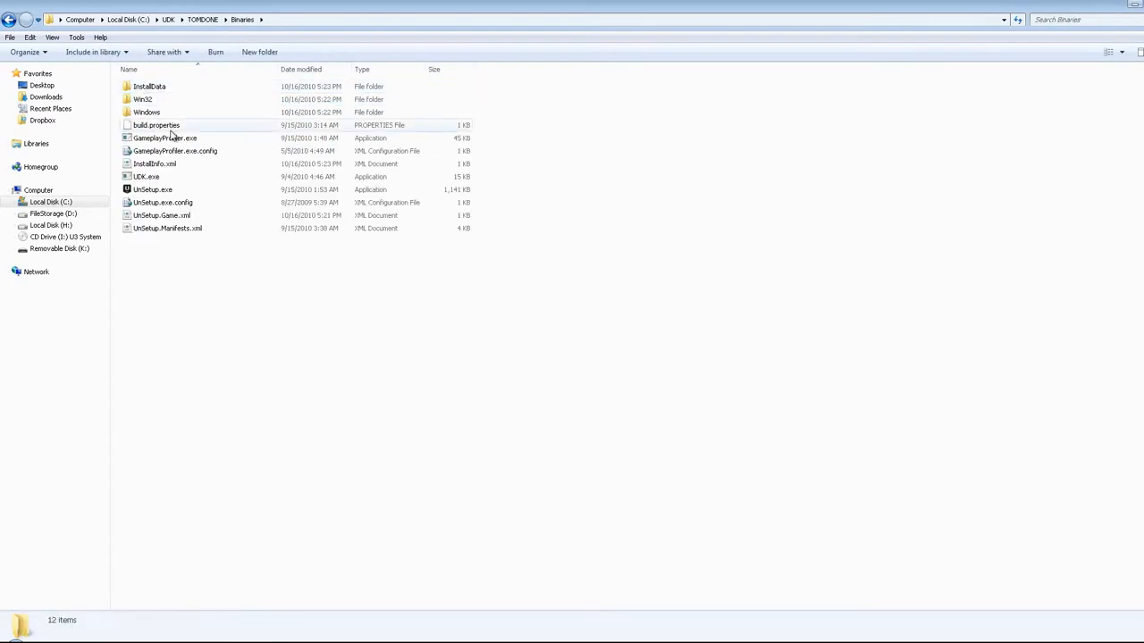
double_click(150, 177)
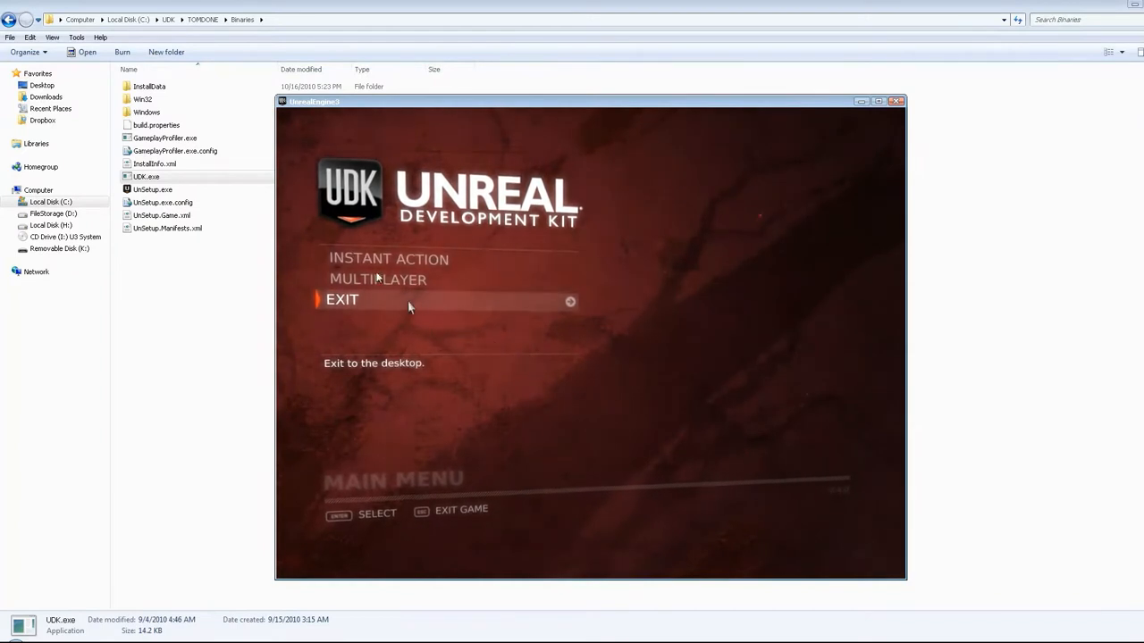
Step: Start an Instant Action game on the TOM_DONE map and enter play
click(375, 260)
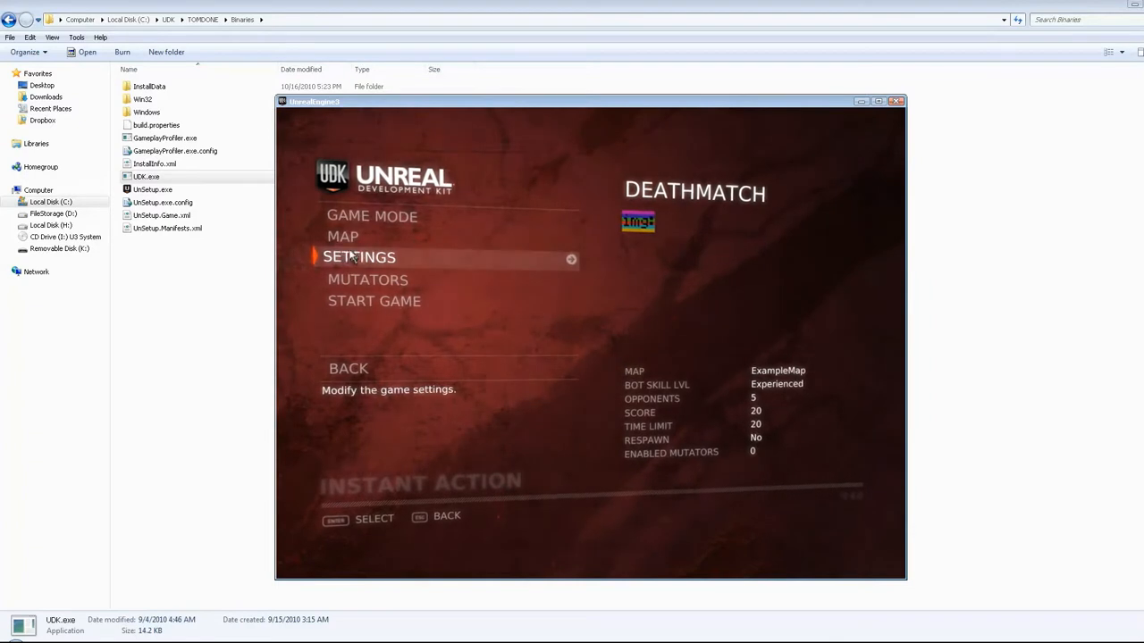
click(344, 235)
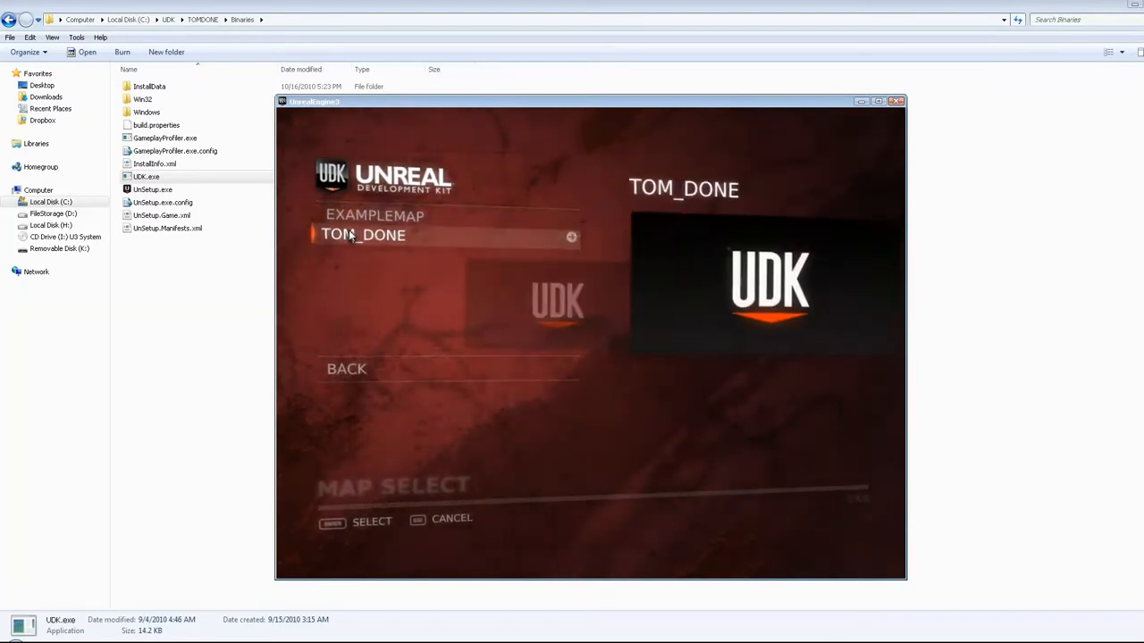
click(376, 237)
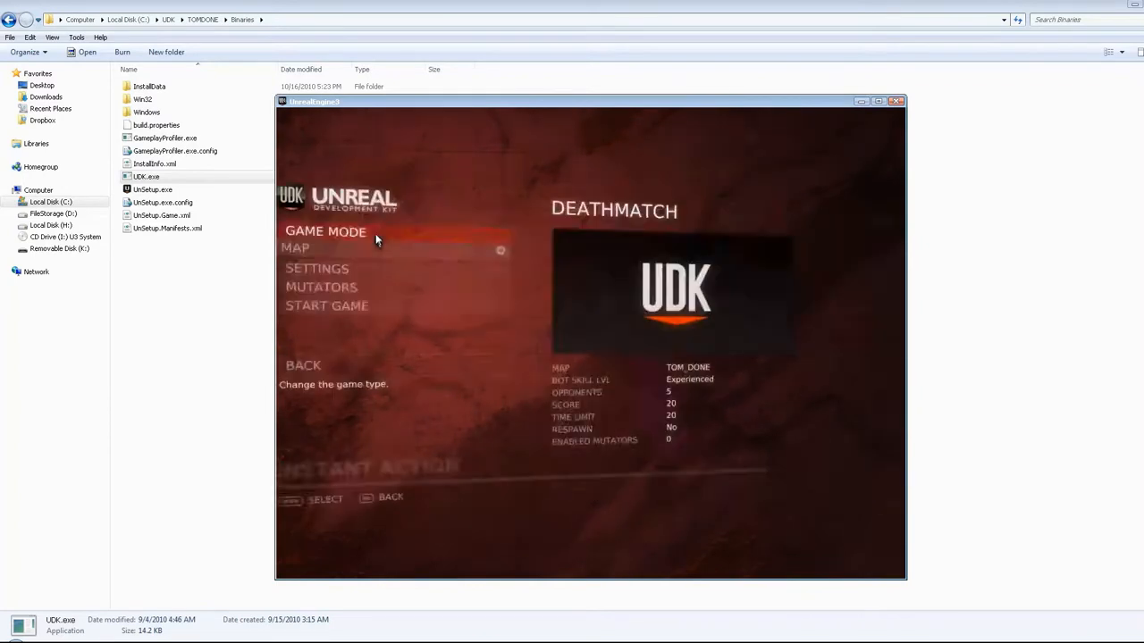
click(376, 300)
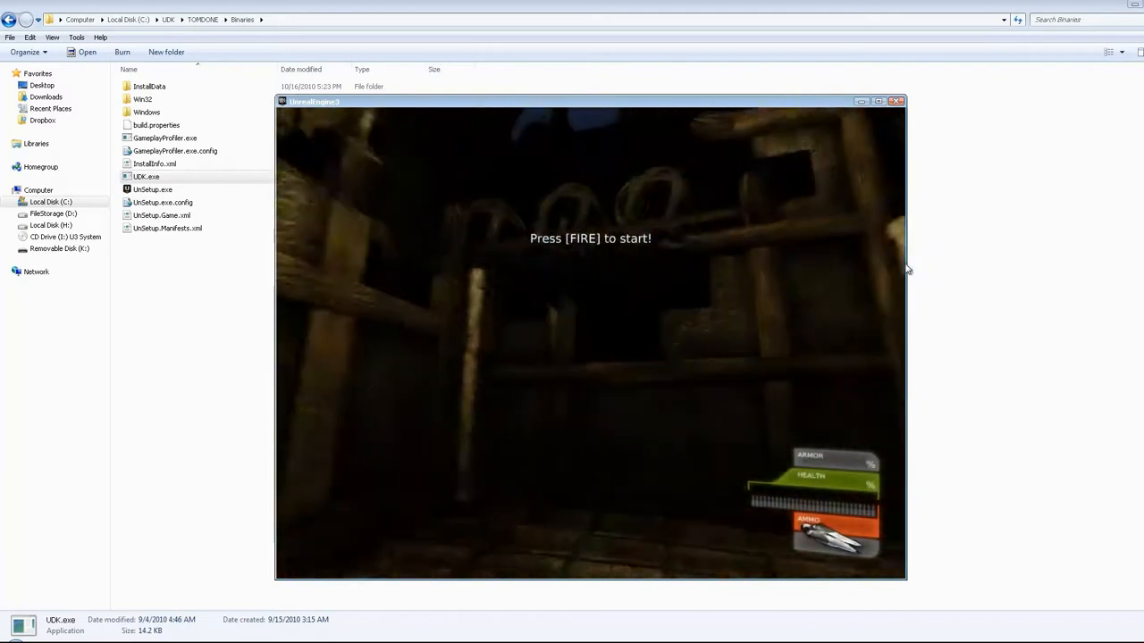
click(902, 266)
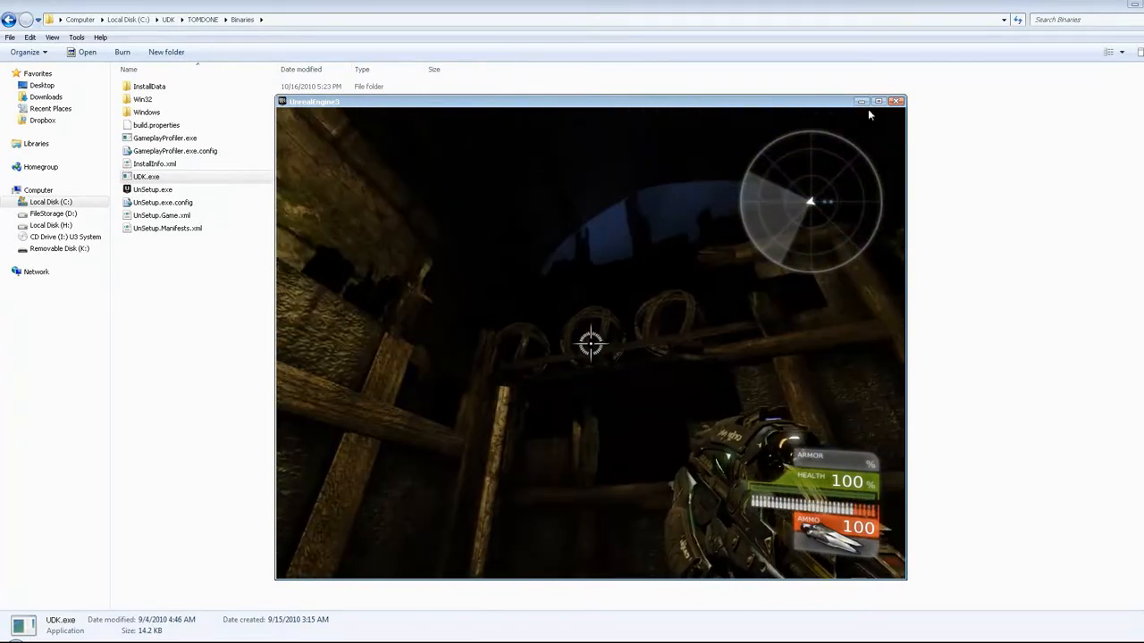
Step: Run the PhysicsGun console command and switch weapons in the game
key(Tab)
text(PhysicsGun)
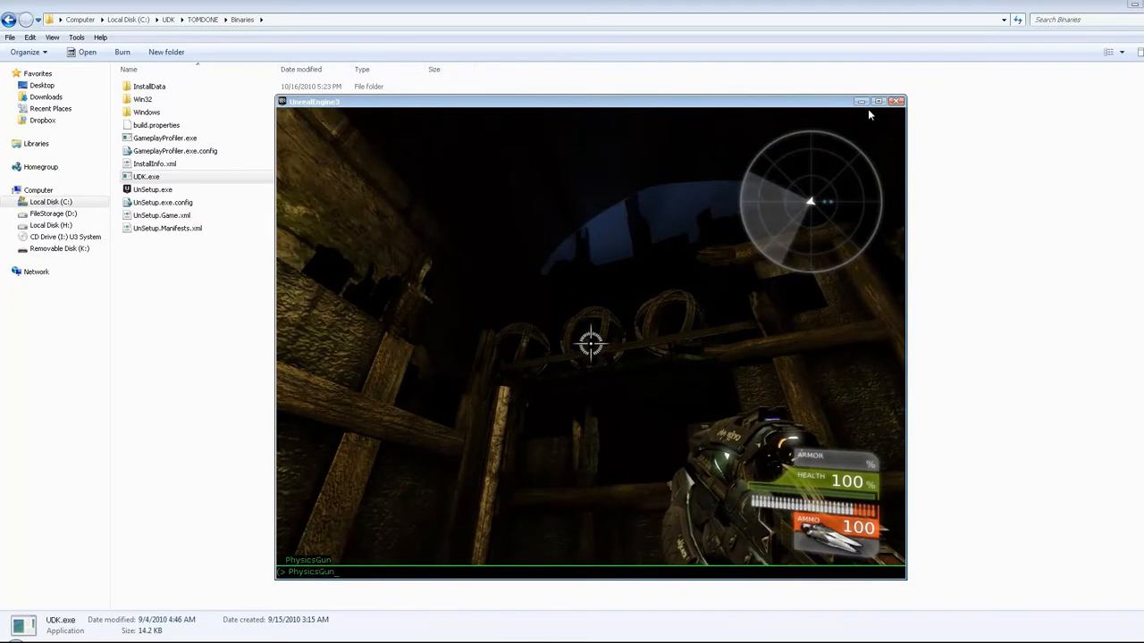
key(Return)
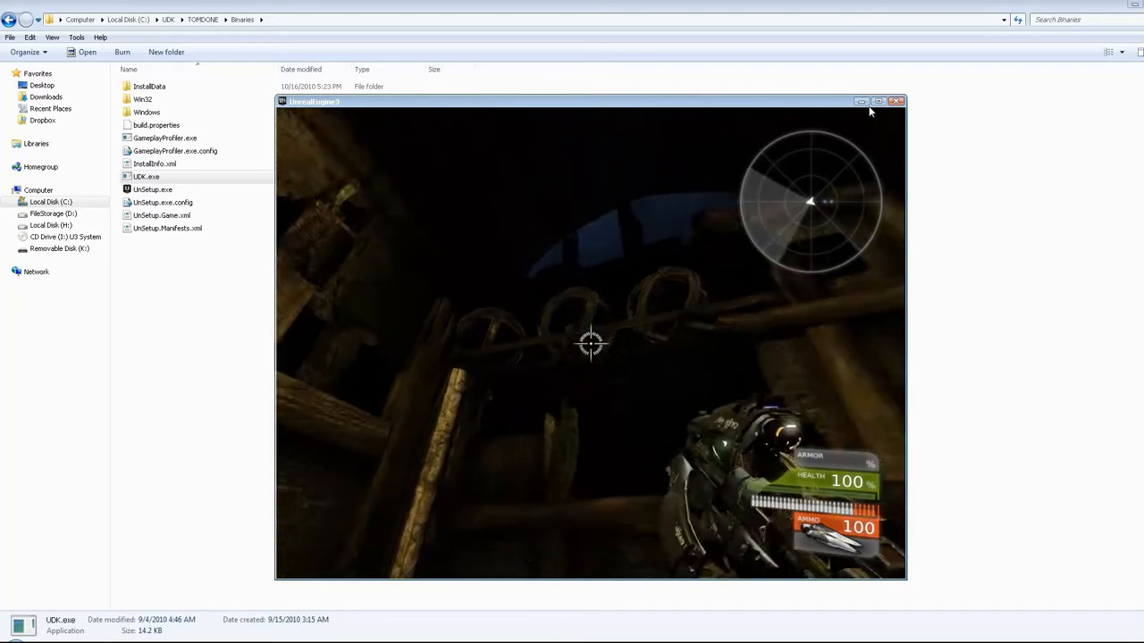
scroll(872, 113, down, 1)
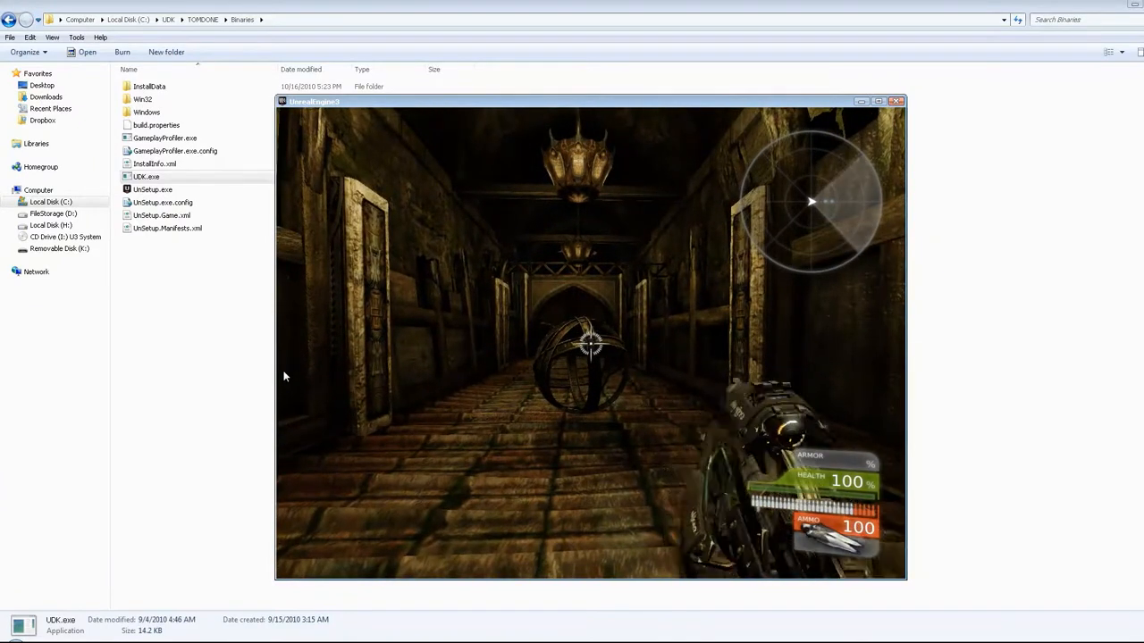
Step: Move the player forward along the corridor over the first trigger and shoot at the enemy bot ahead
click(284, 377)
key(w)
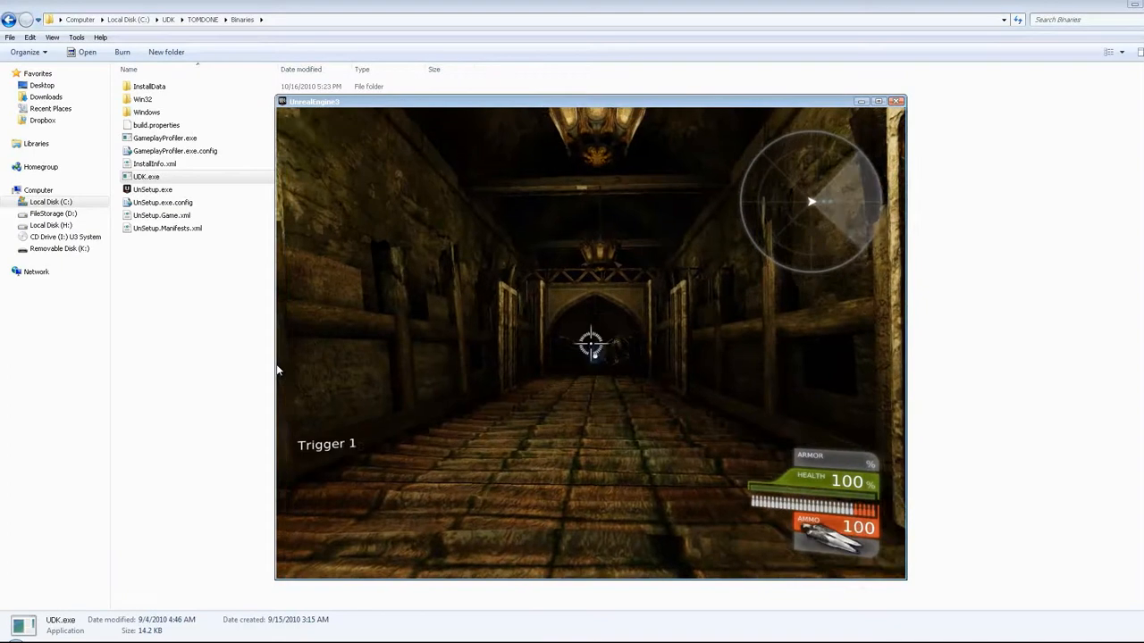
key(w)
click(277, 370)
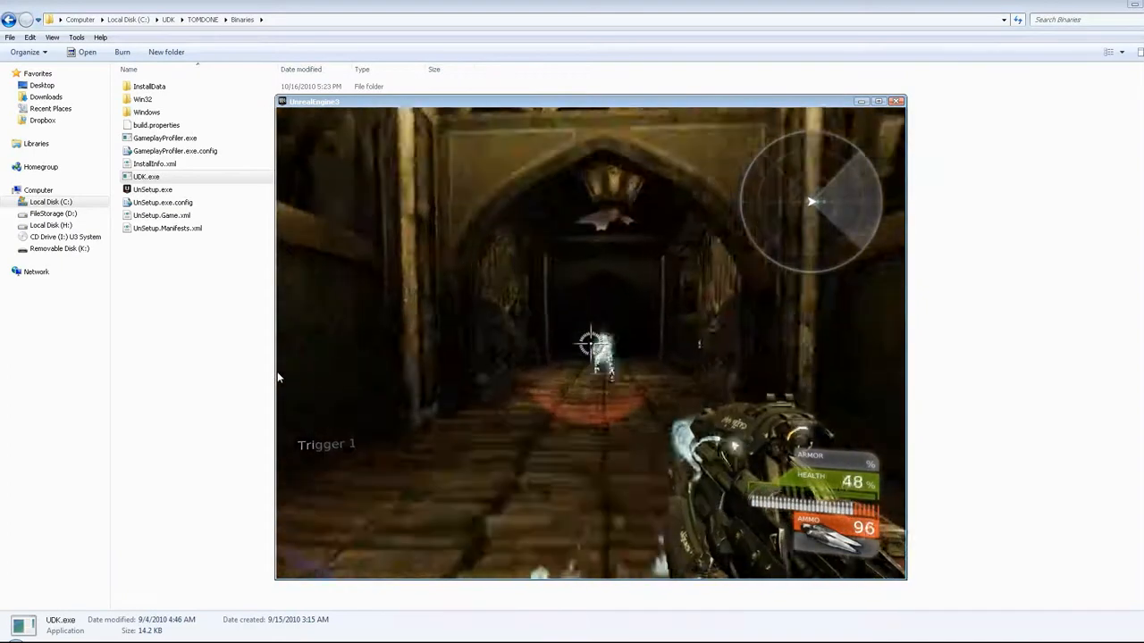
click(277, 371)
key(w)
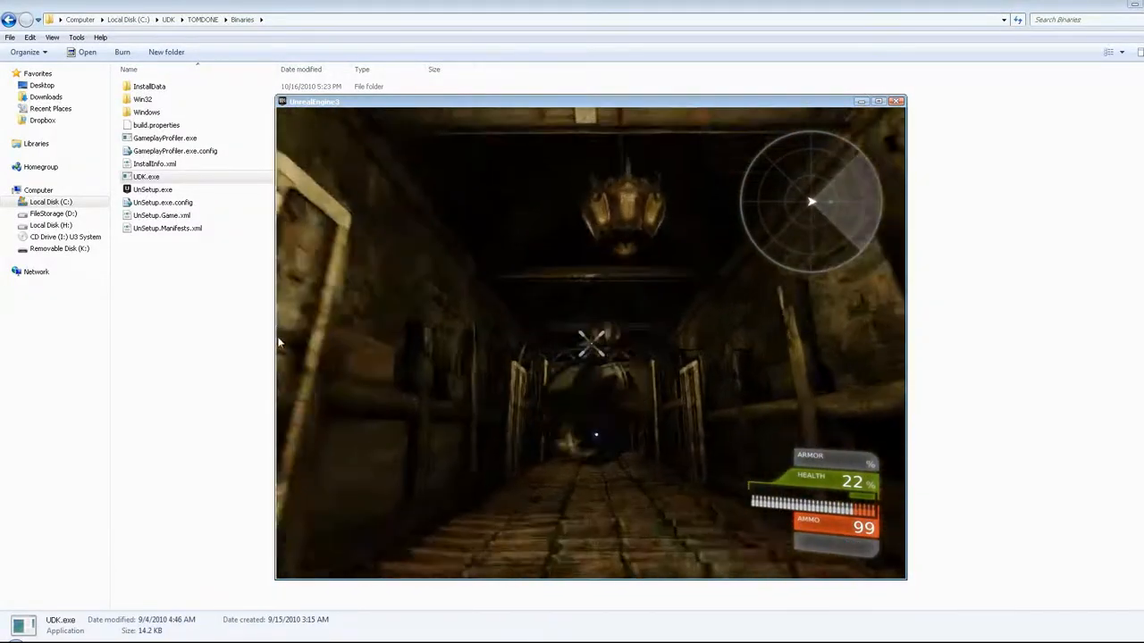
Step: Switch to the Link Gun, advance past the round metal sphere to the ornate gate, and fire at the bot
key(w)
key(1)
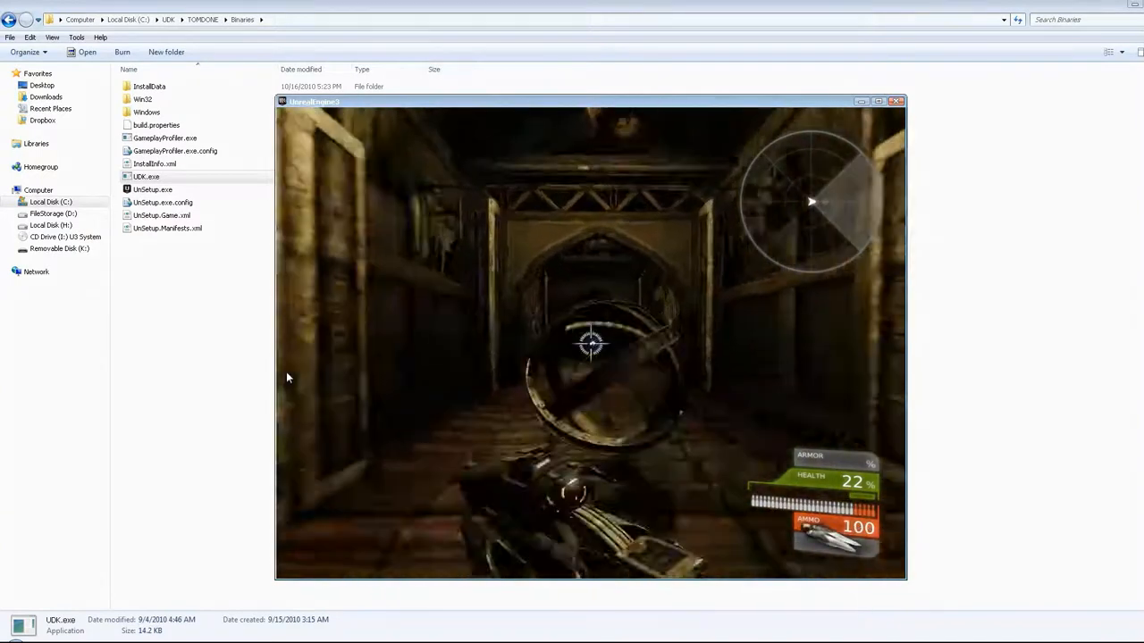
key(w)
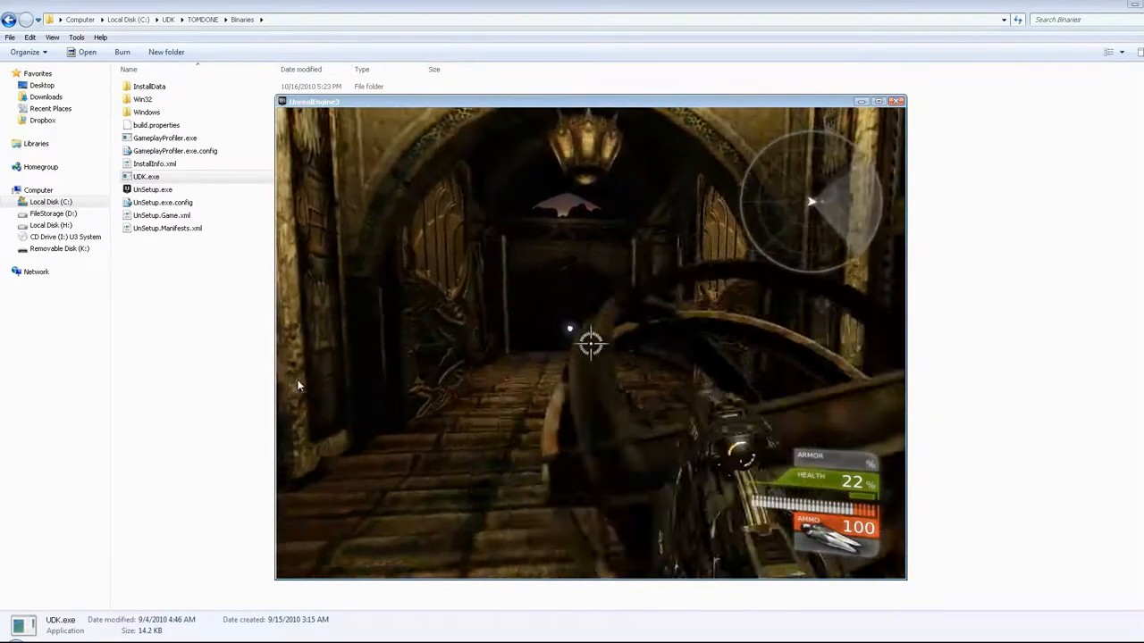
key(w)
click(296, 380)
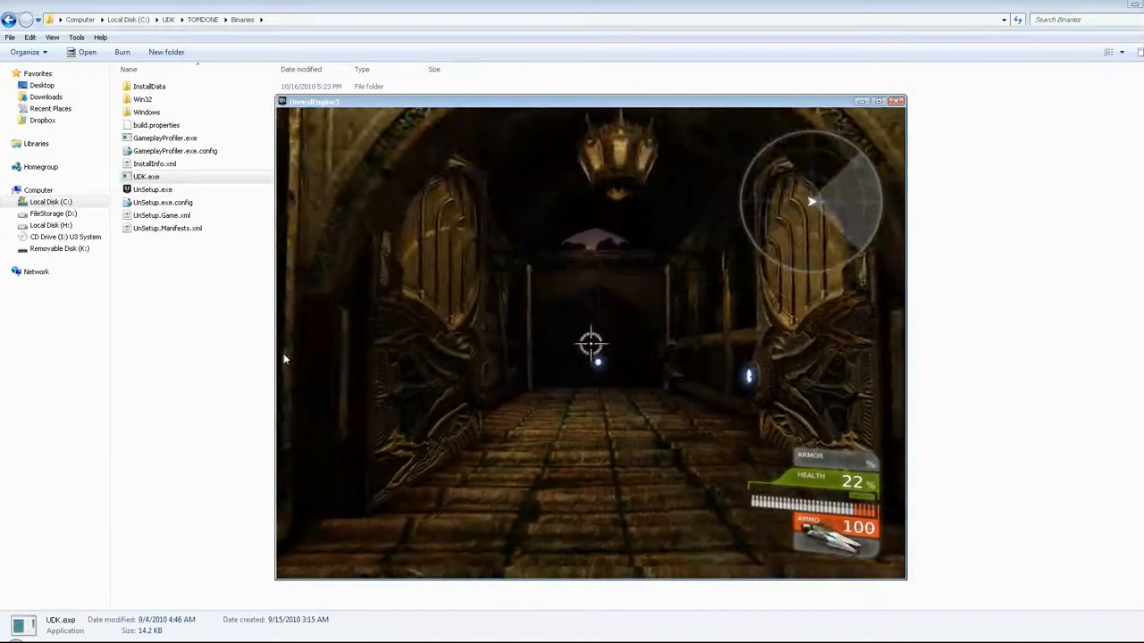
key(w)
click(287, 364)
click(287, 370)
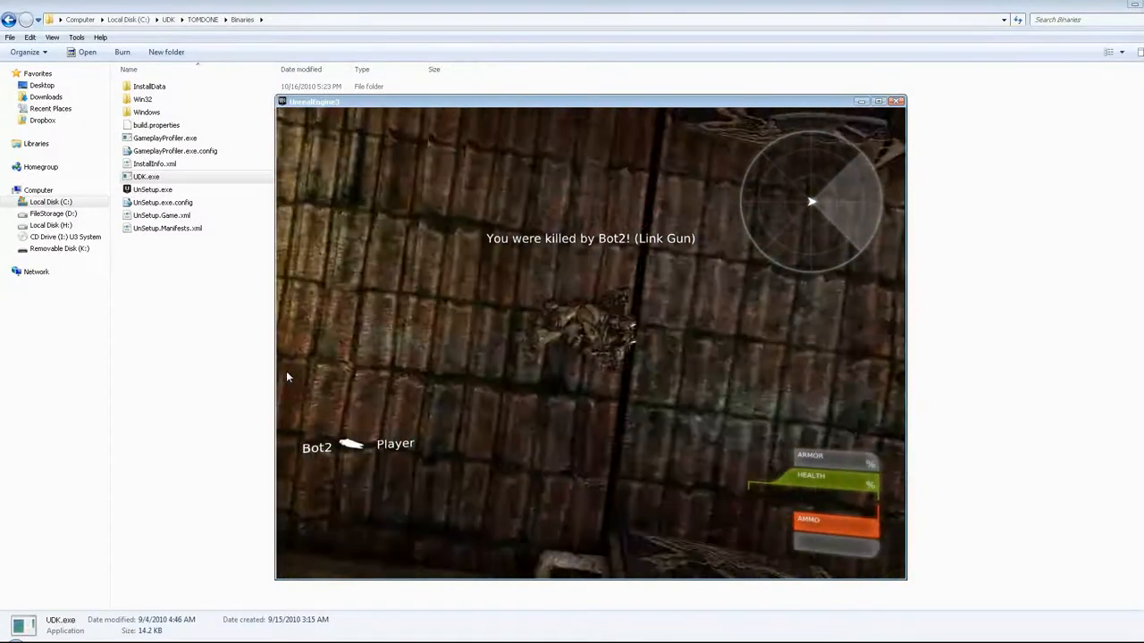
Step: Respawn the player whenever killed and keep shooting at Bot2 in the corridor
click(286, 376)
click(282, 377)
click(279, 378)
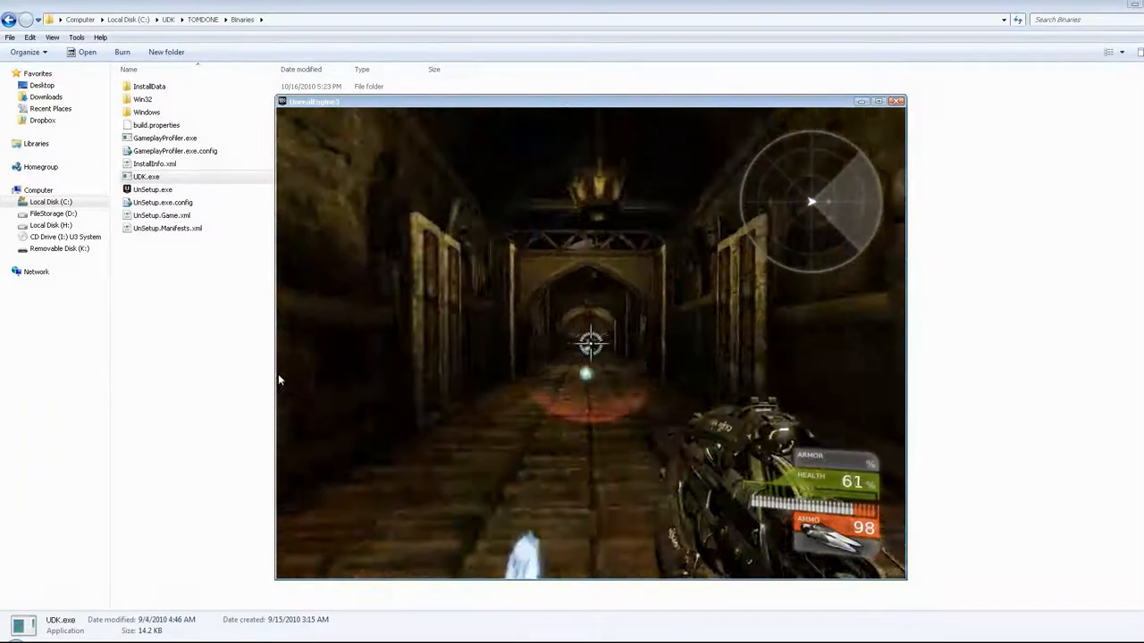
click(279, 376)
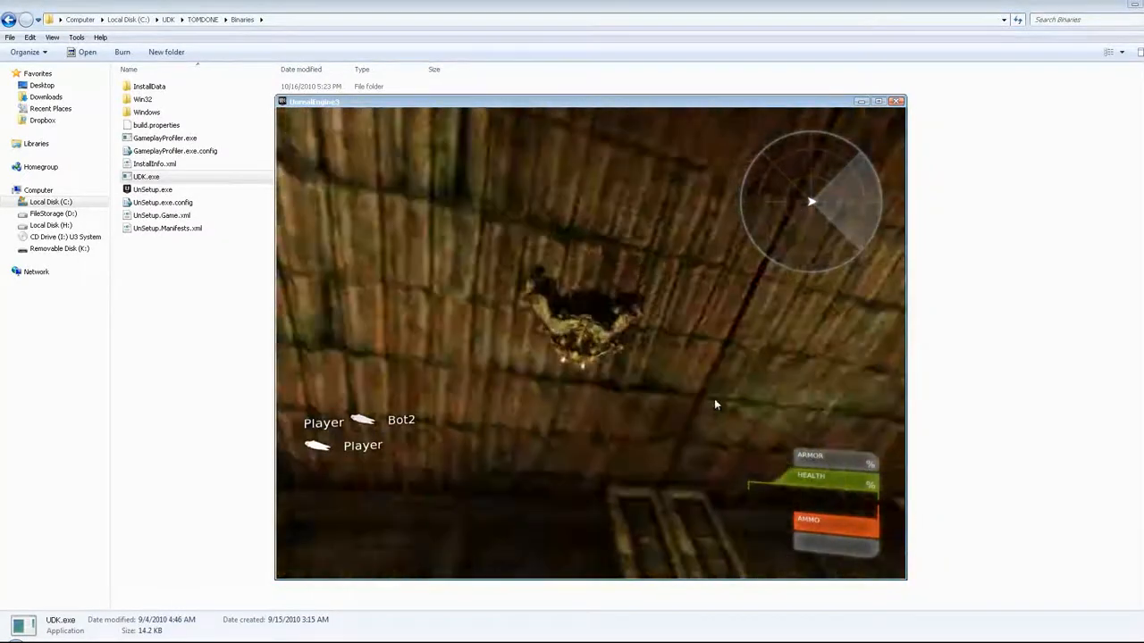
click(714, 405)
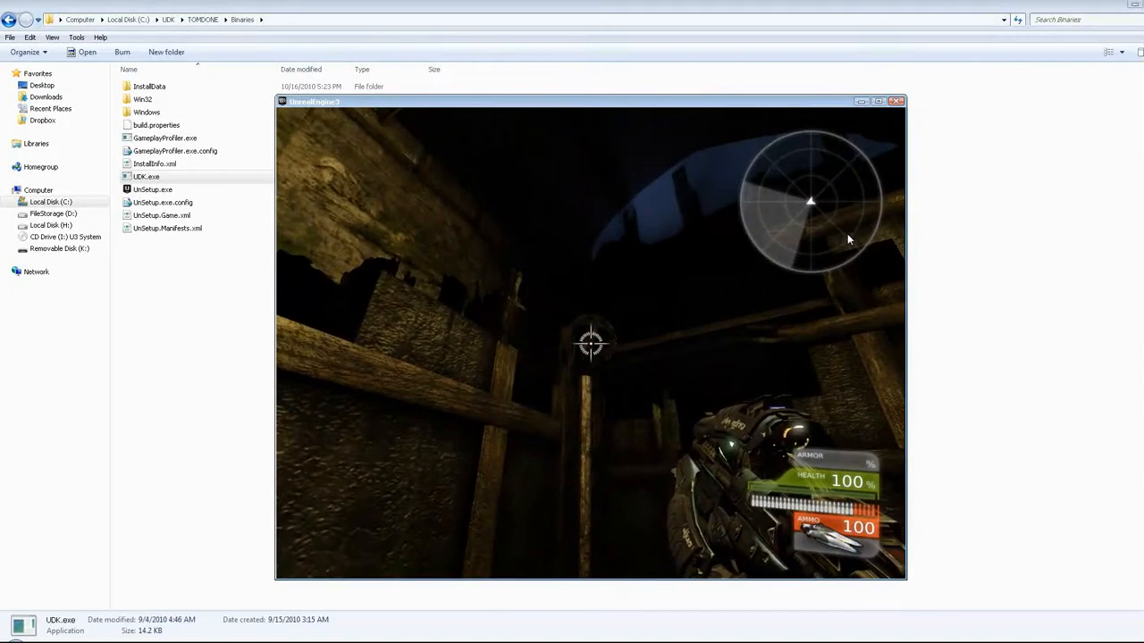
Step: Give the respawned player the physics gun with the PhysicsGun console command
key(Tab)
text(Physicsgun)
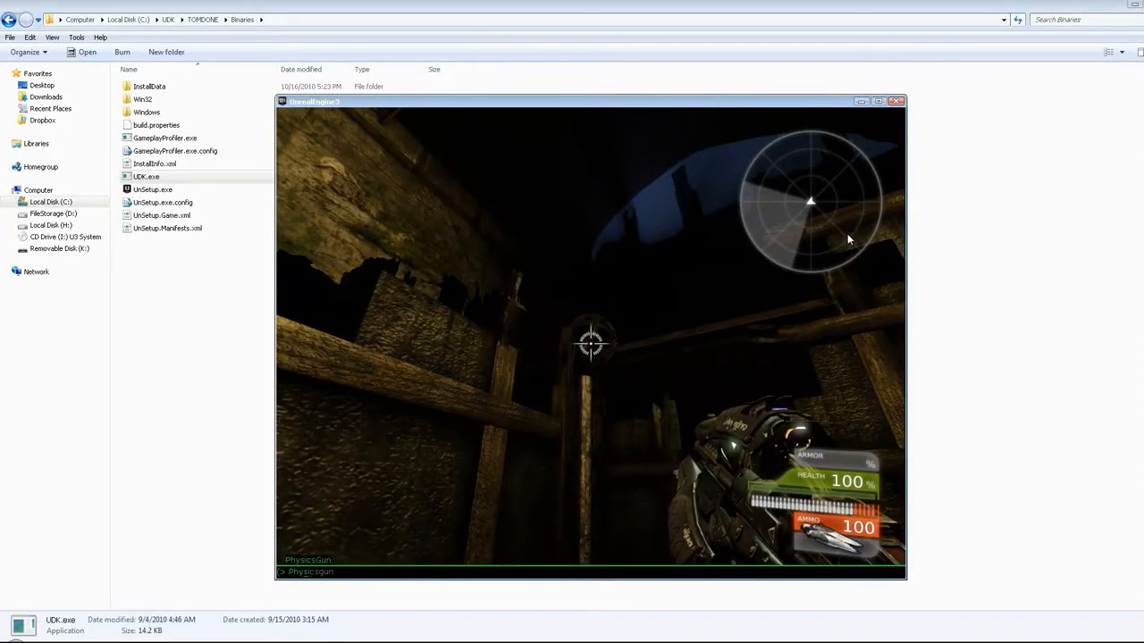
key(Tab)
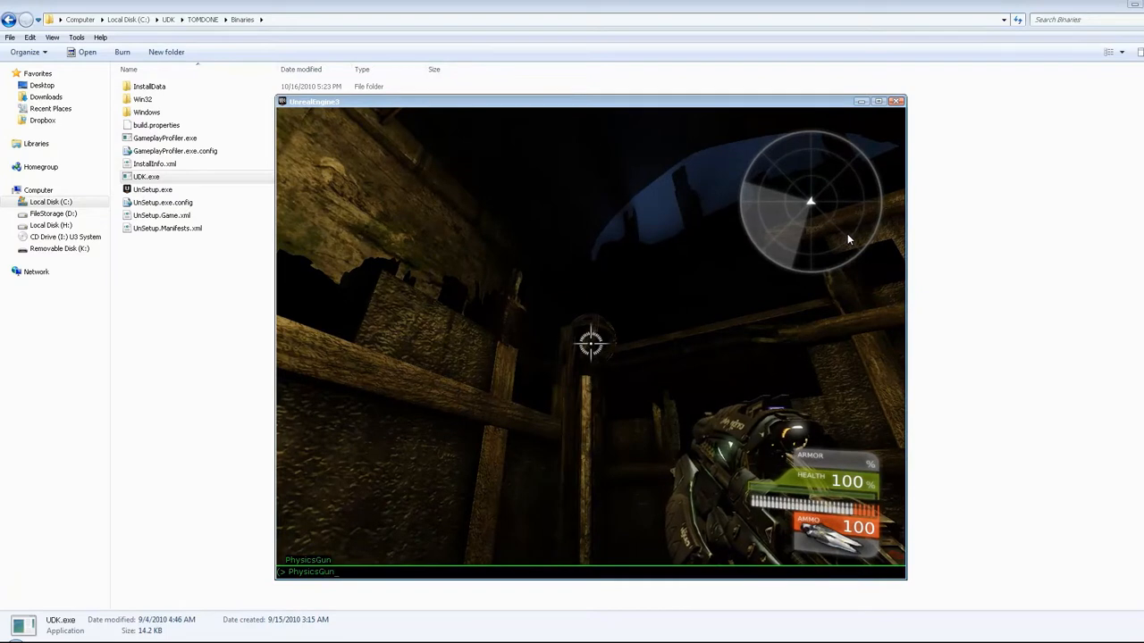
key(Return)
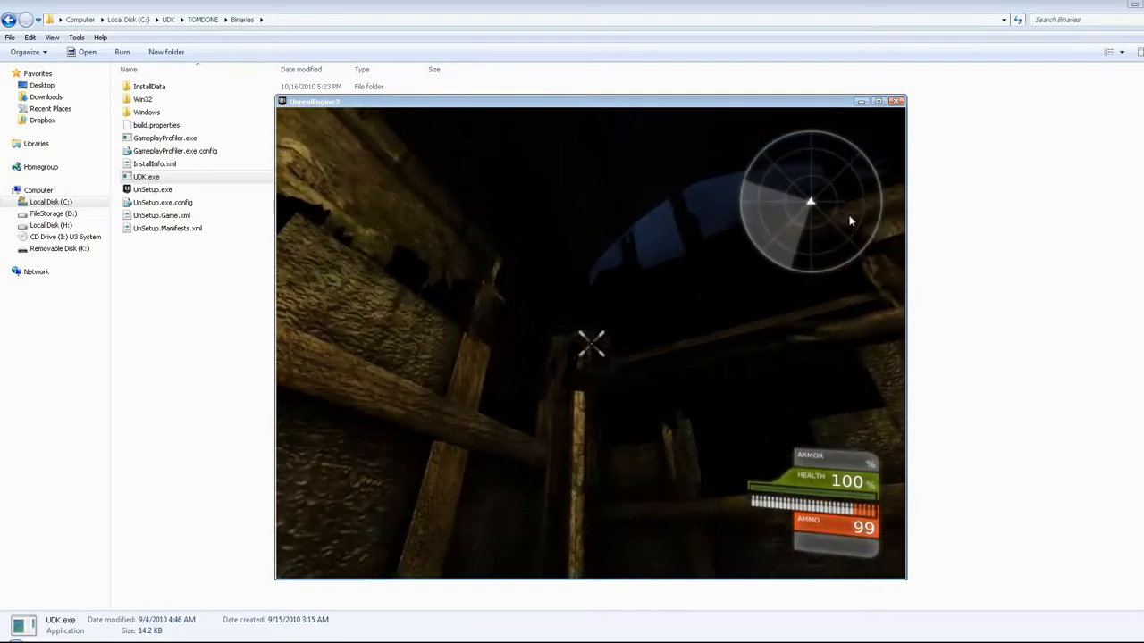
Step: Walk the player down the corridor and through the ornate gate toward the dark far end
key(w)
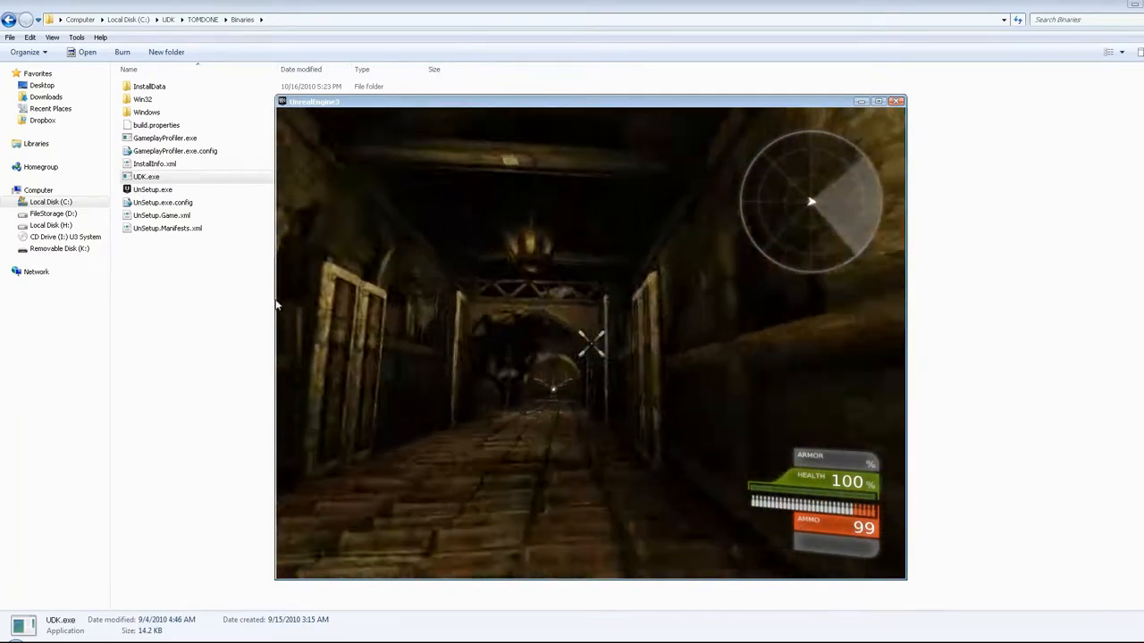
key(w)
key(w)
key(w)
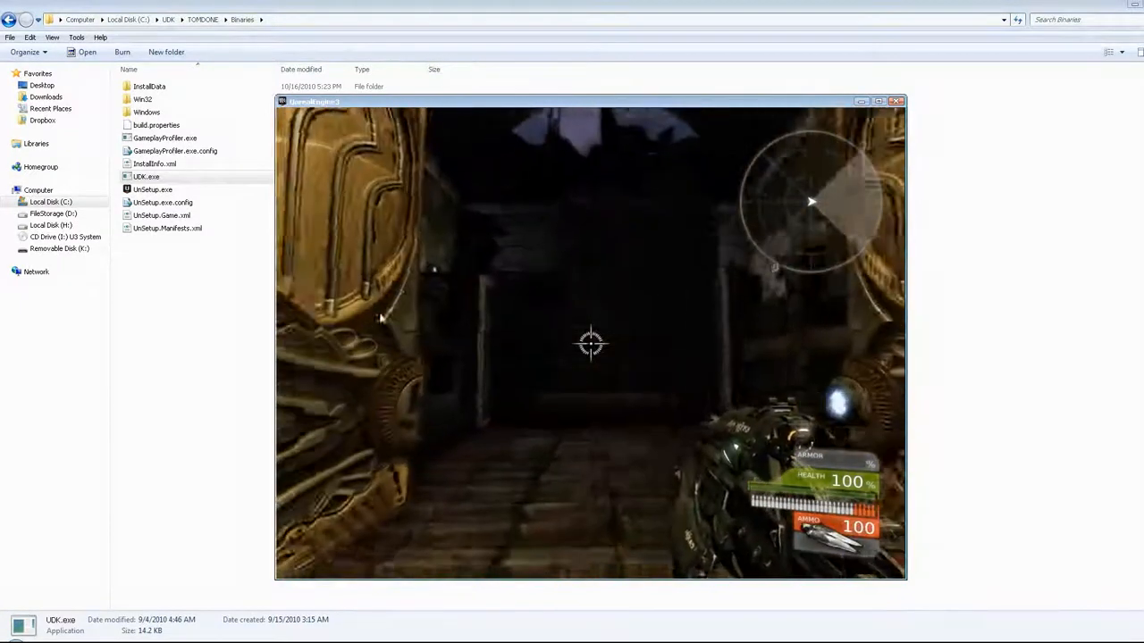
key(w)
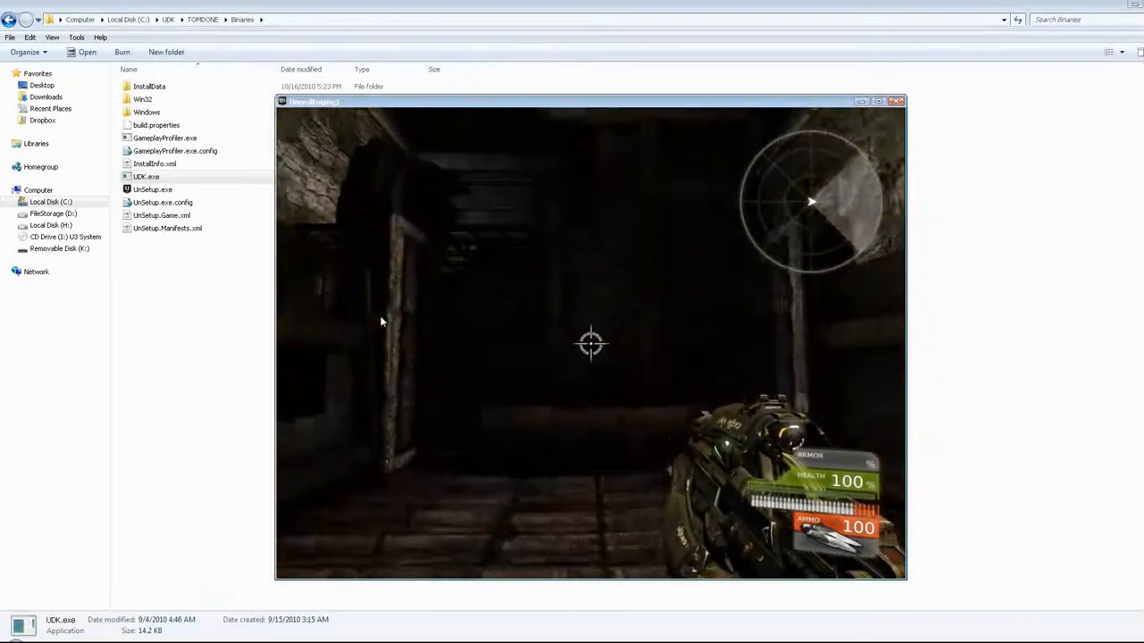